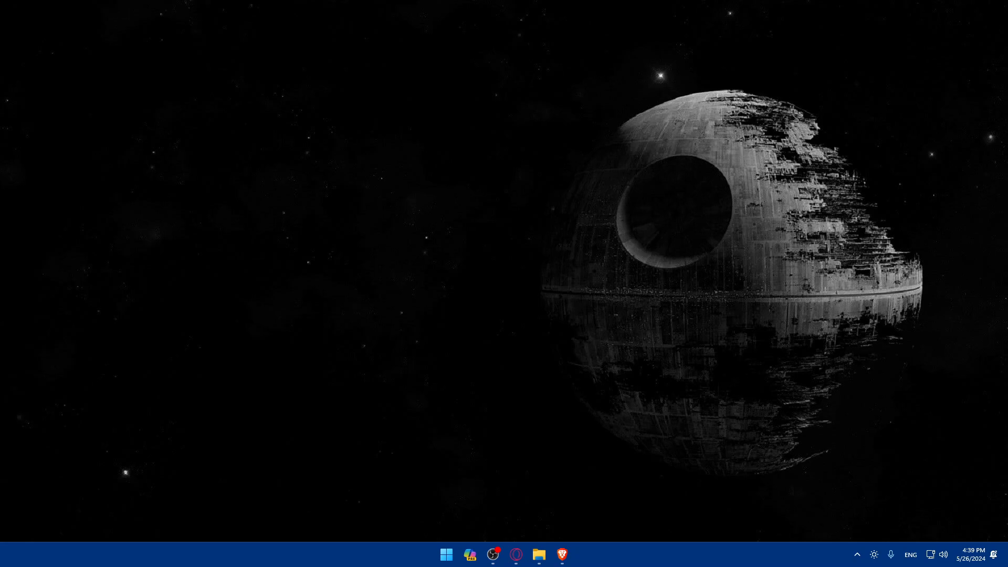
- Open the Brave browser, go to godaddy.com and dismiss the currency notice
left_click(562, 555)
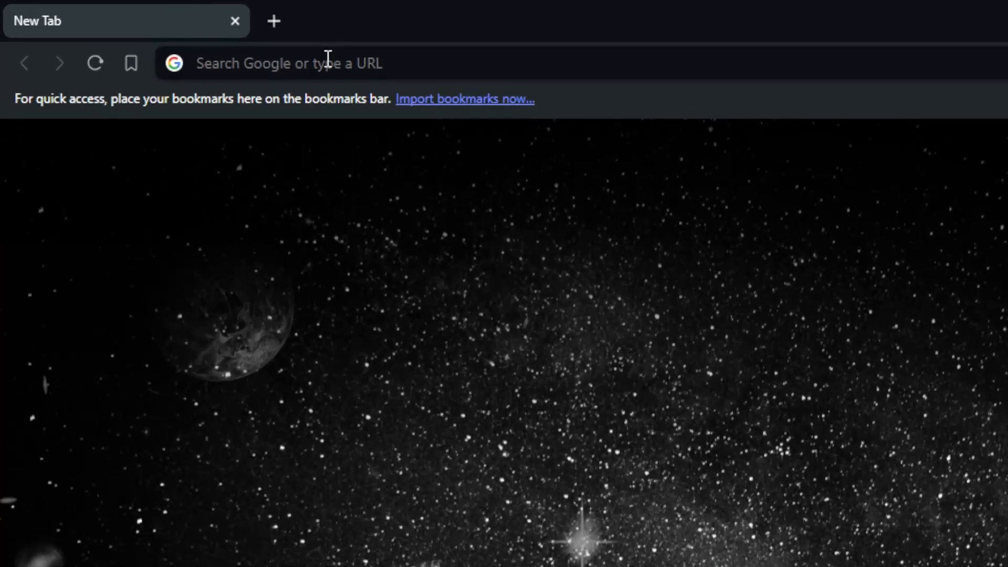
left_click(164, 31)
type("go")
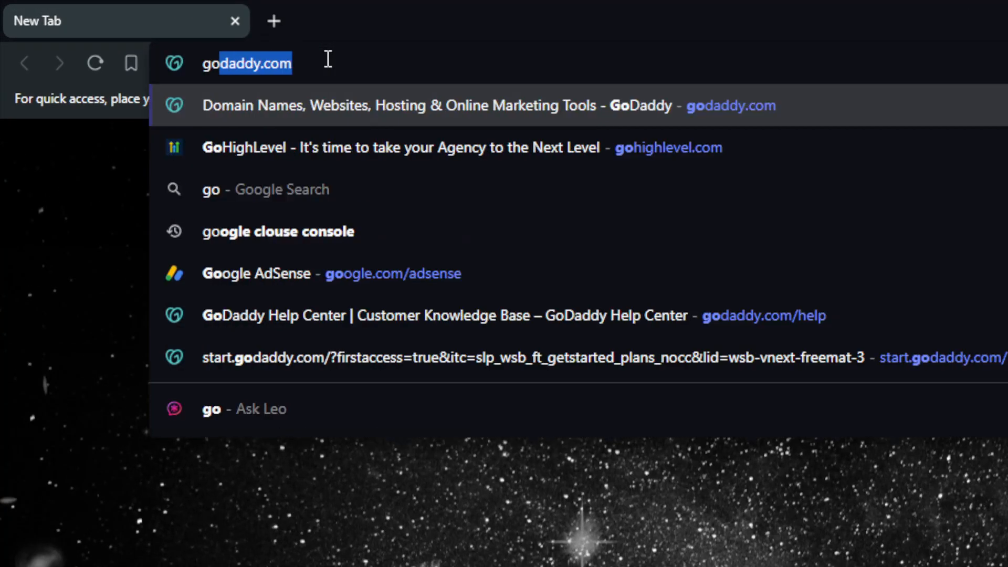
type("daddy.com")
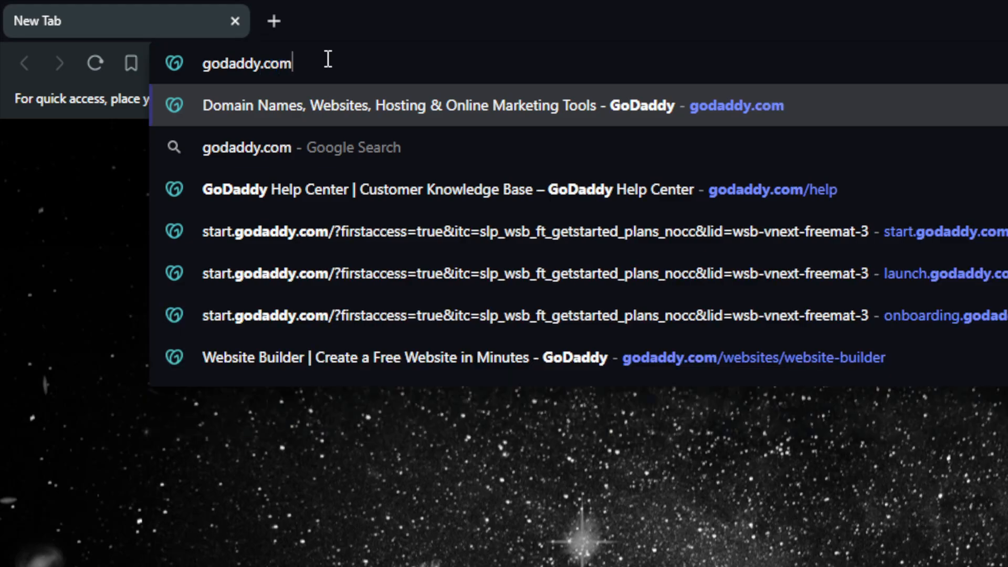
key("Return")
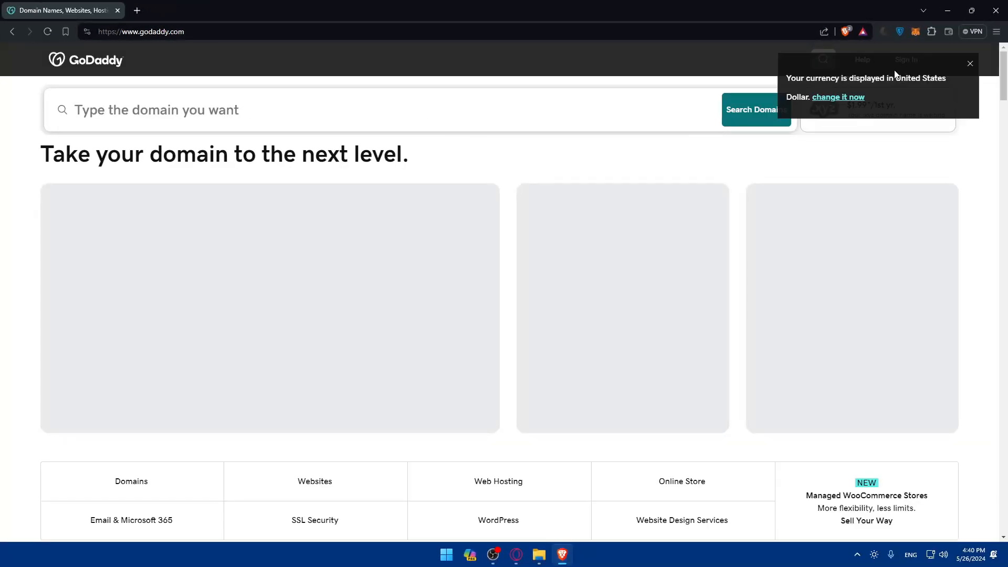
left_click(966, 61)
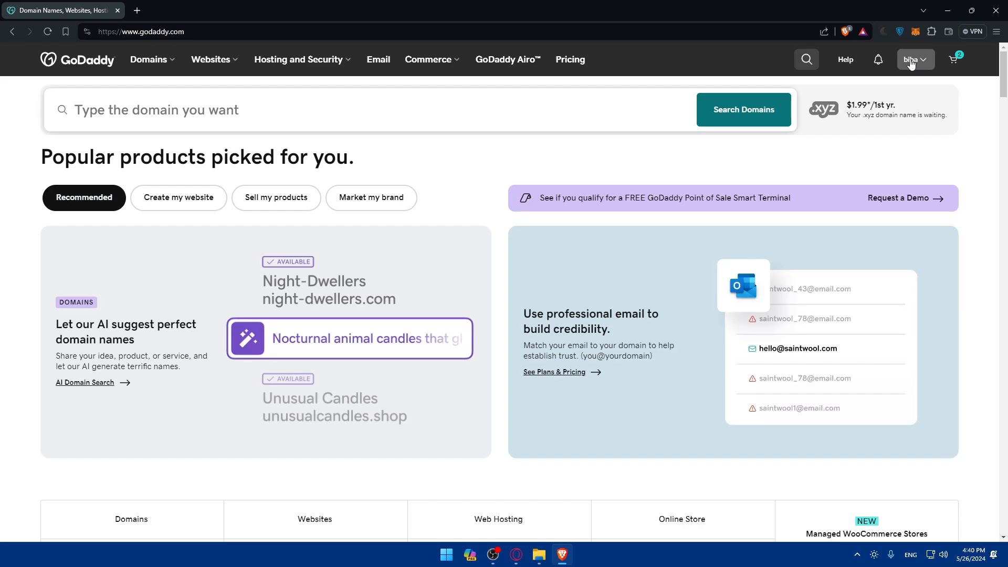
- Go to the account's products page and open the TEST SHOP website dashboard, dismissing the plan upgrade offer
left_click(910, 62)
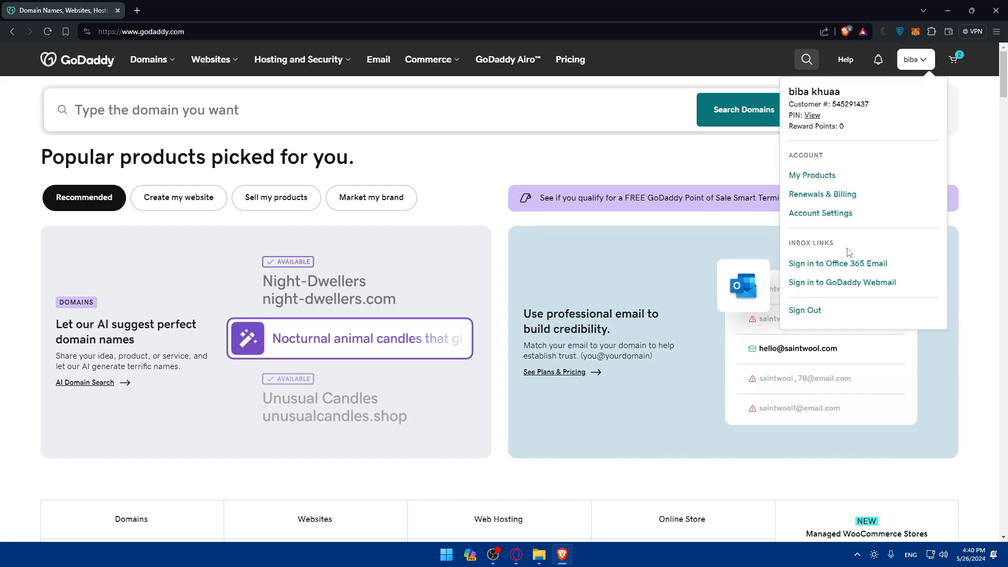
left_click(668, 154)
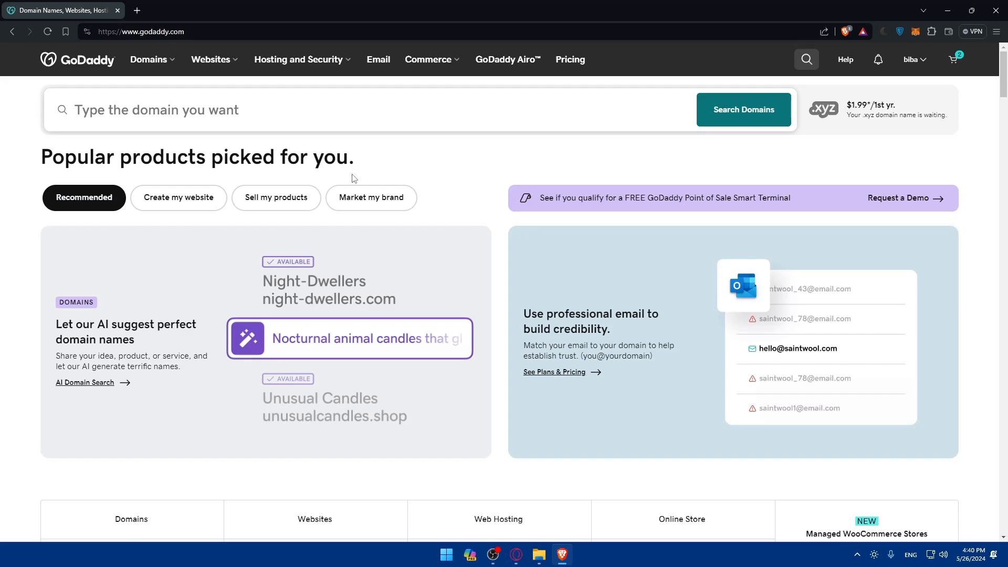
left_click(915, 62)
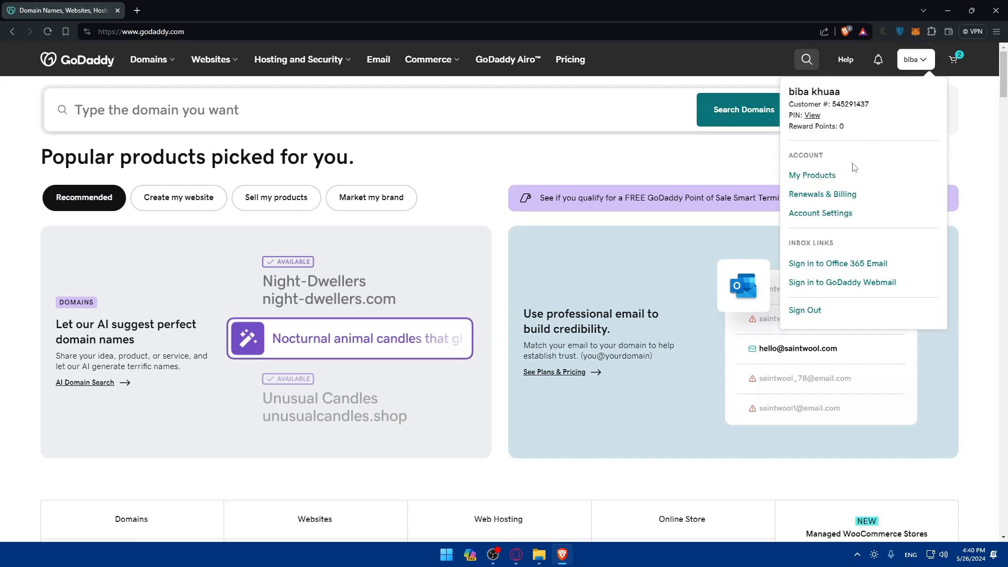
left_click(831, 181)
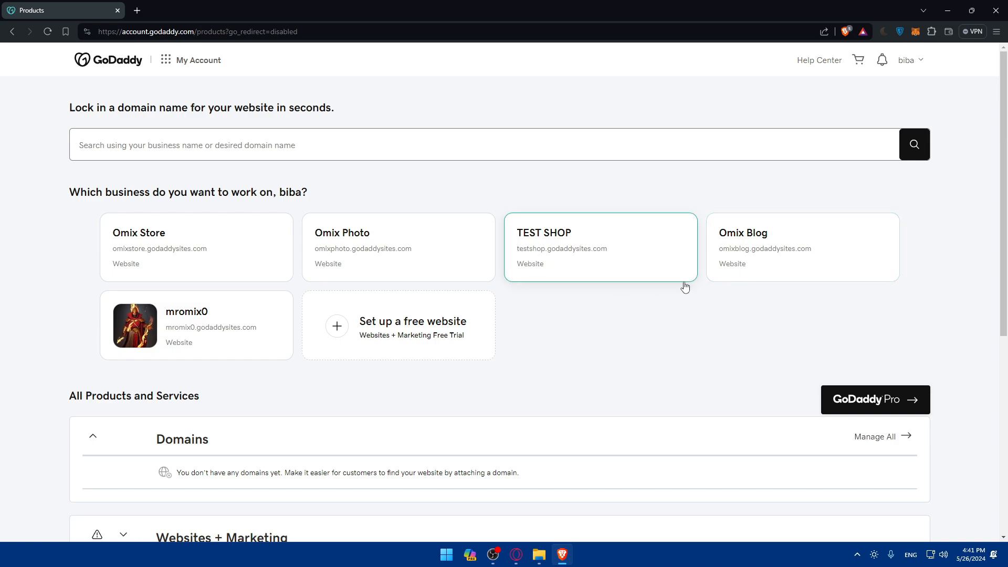
left_click(614, 240)
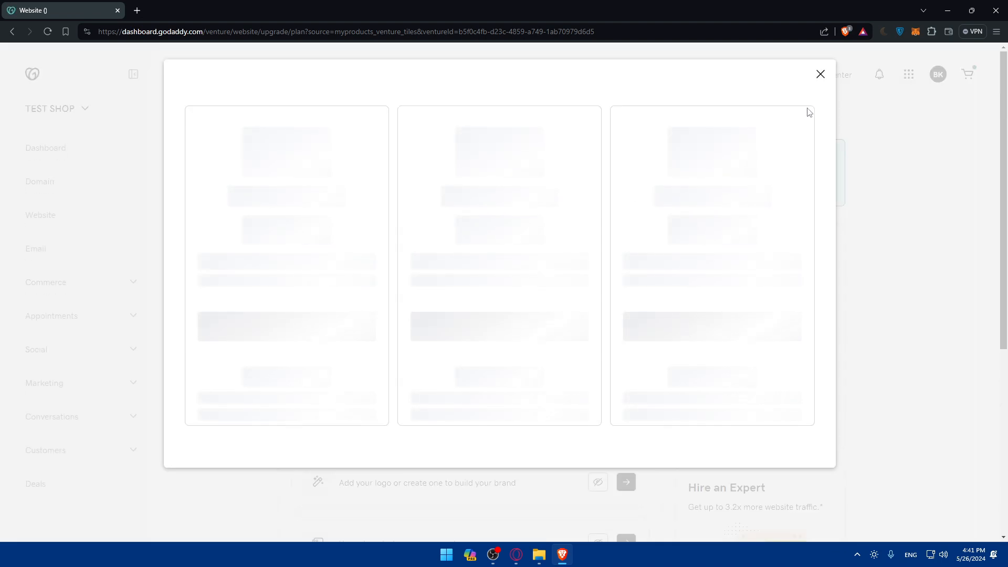
left_click(820, 75)
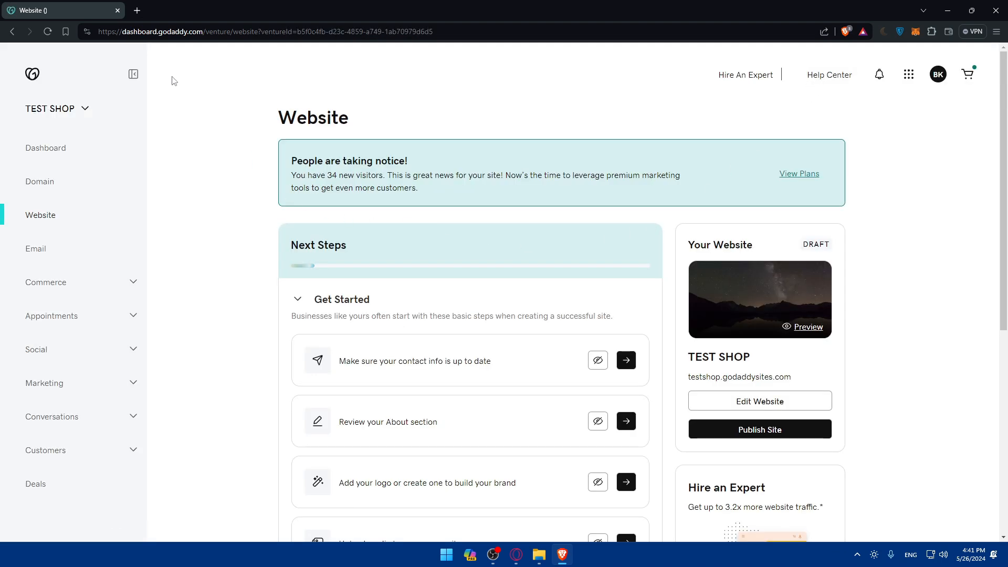
- Open godaddy.com in a new browser tab and start a new site with the free Website Builder
left_click(139, 11)
type("go")
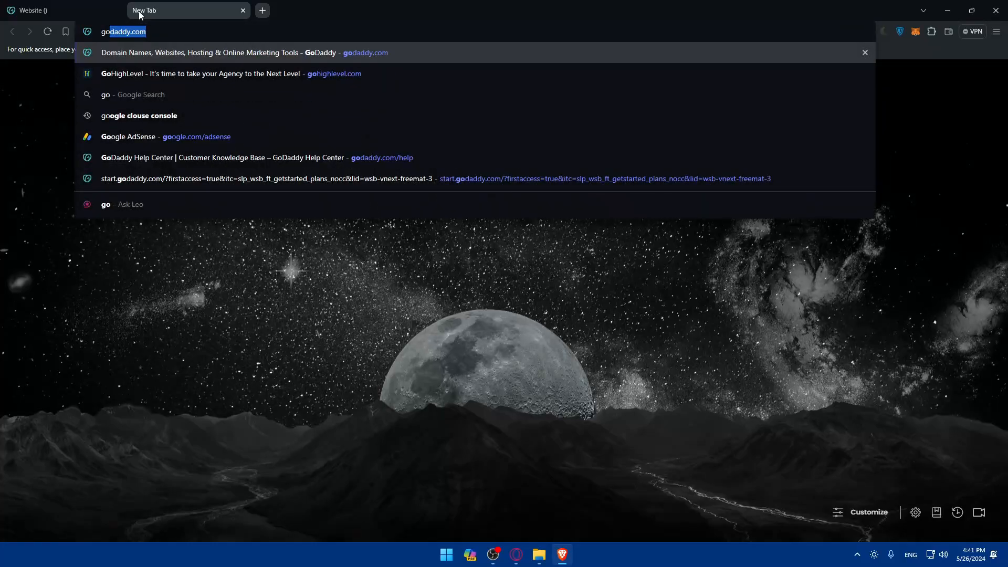
key("Return")
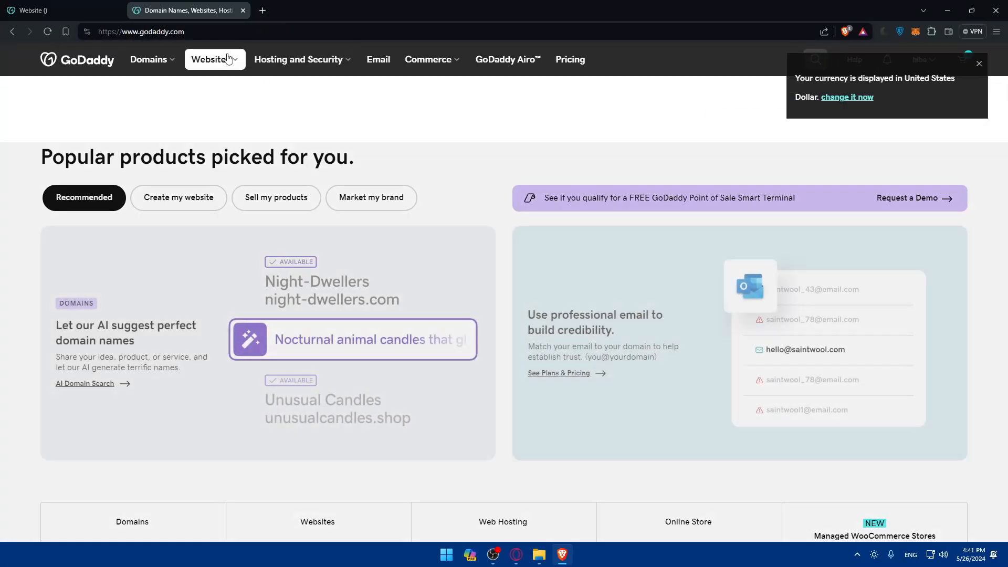
left_click(229, 59)
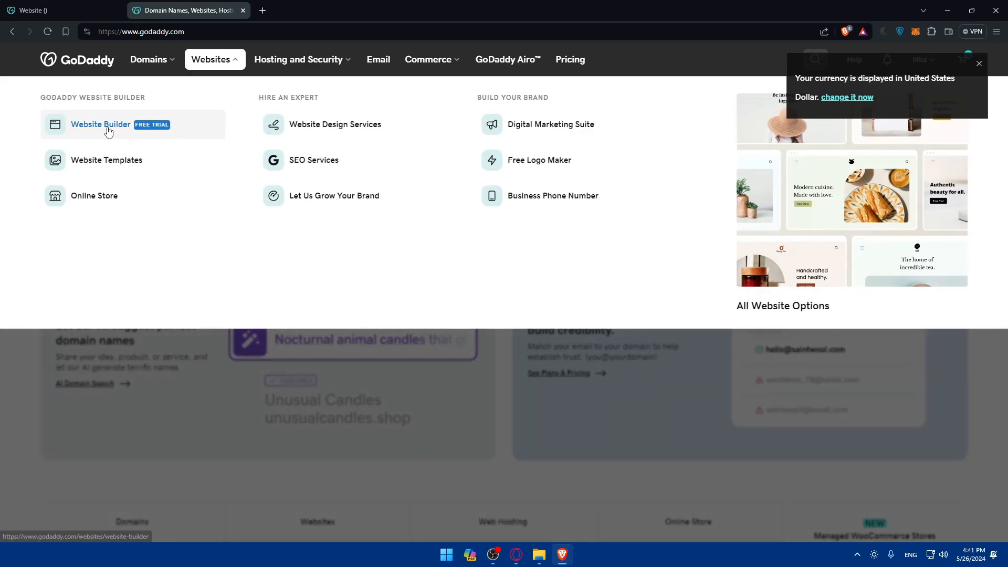
left_click(106, 124)
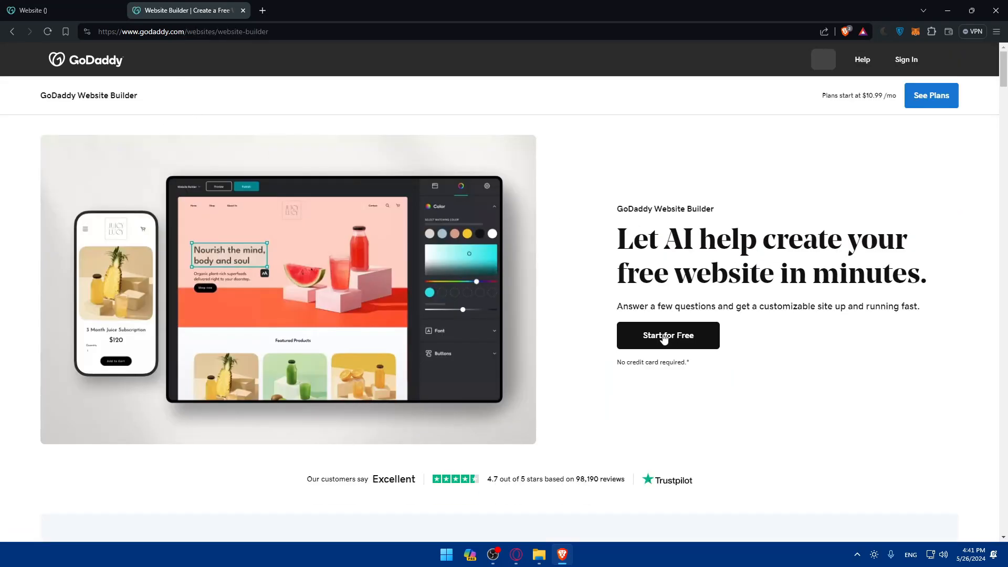
left_click(664, 337)
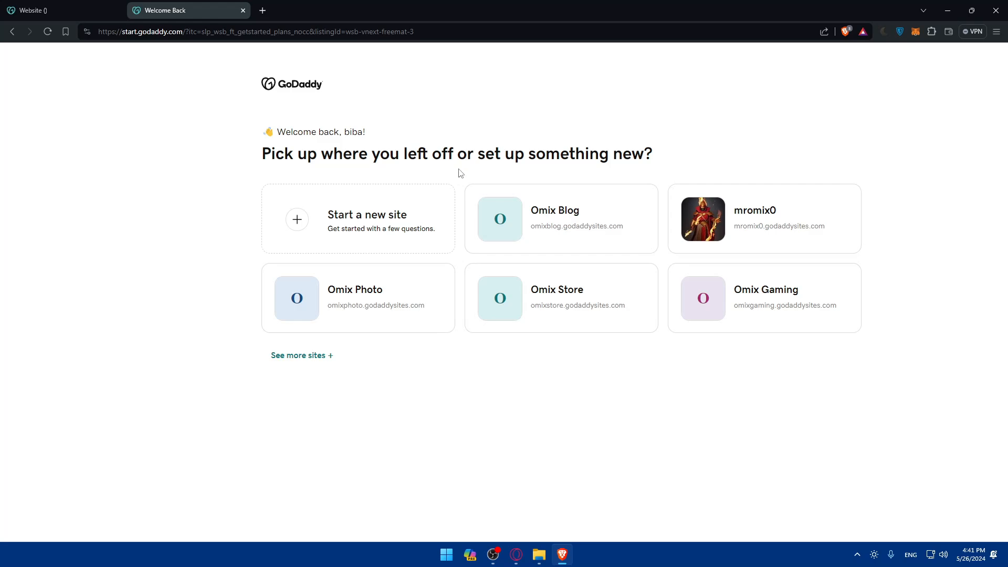
left_click(362, 215)
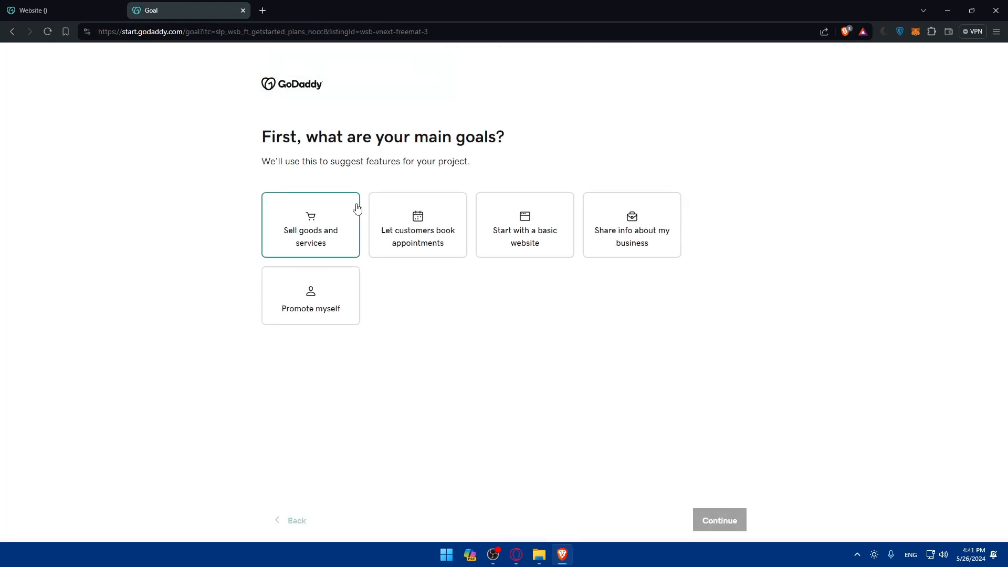
- Answer the setup questions with "Sell goods and services", "On my website" and "I'm just getting started"
left_click(321, 216)
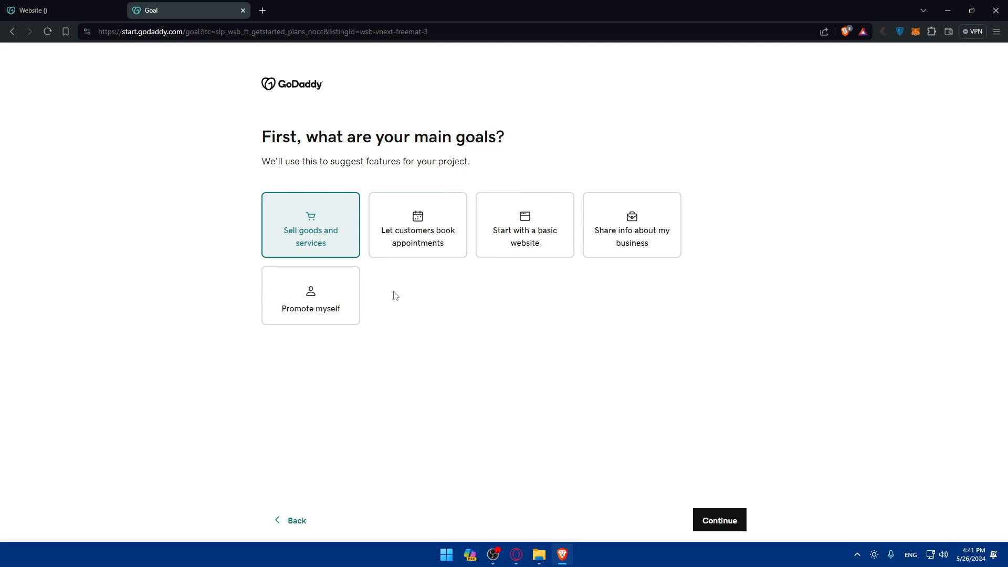
left_click(711, 517)
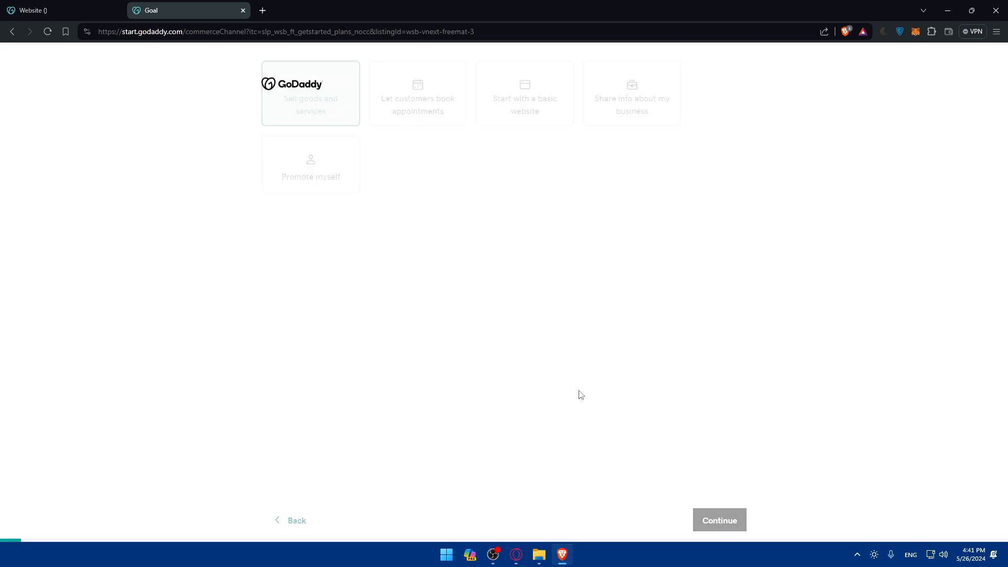
left_click(295, 217)
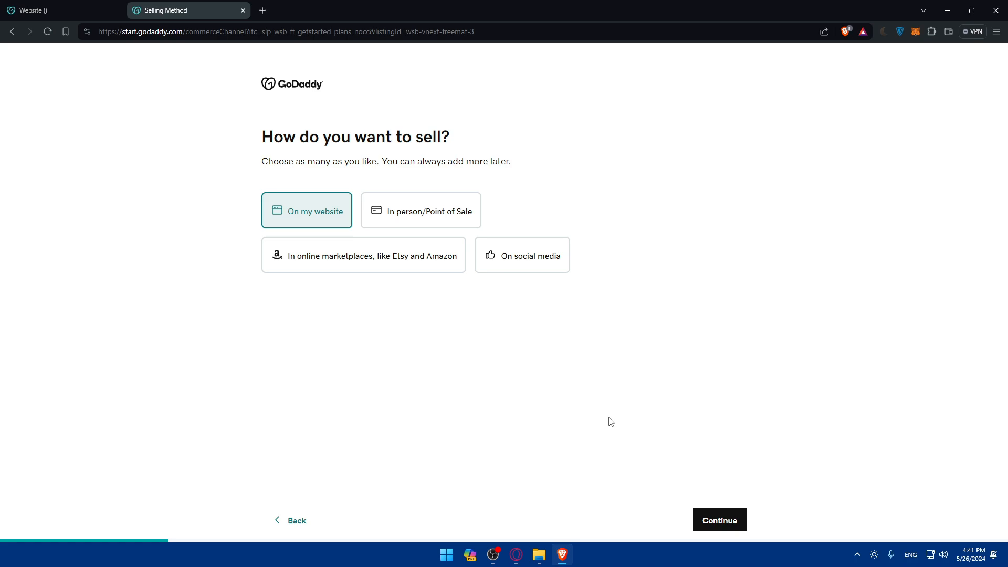
left_click(714, 520)
left_click(353, 236)
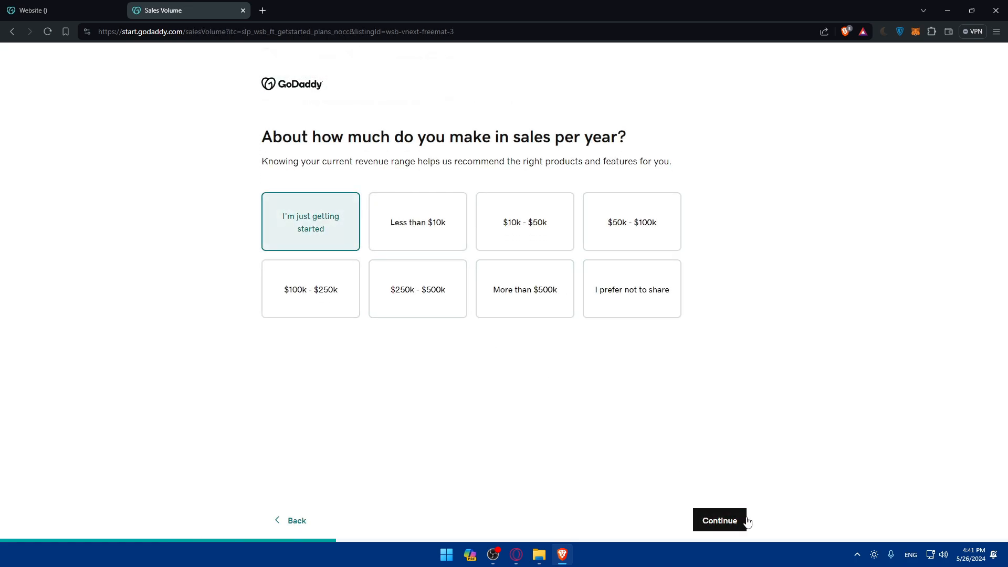
left_click(711, 524)
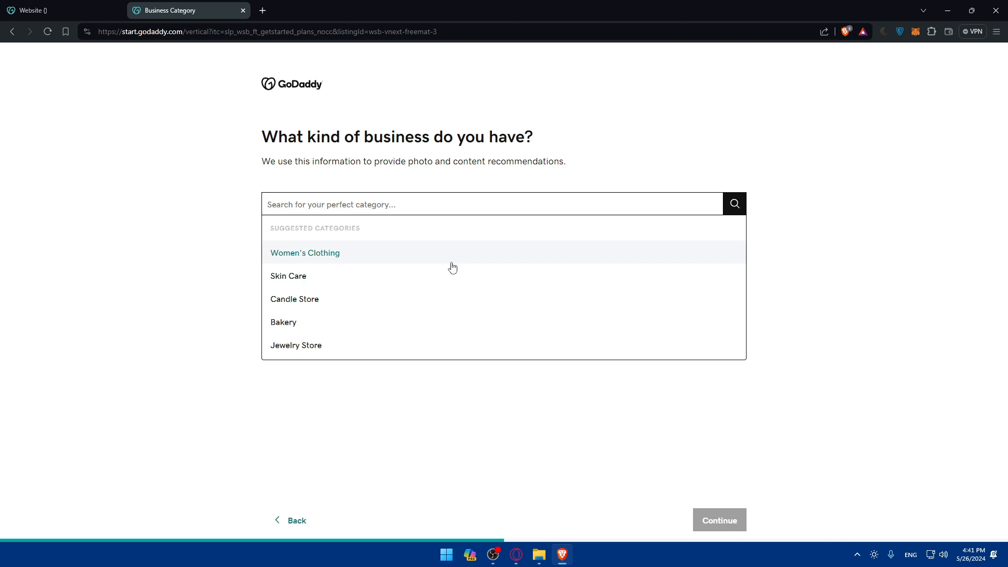
- Set the business category to Bakery and name the business Omix Bake
type("--")
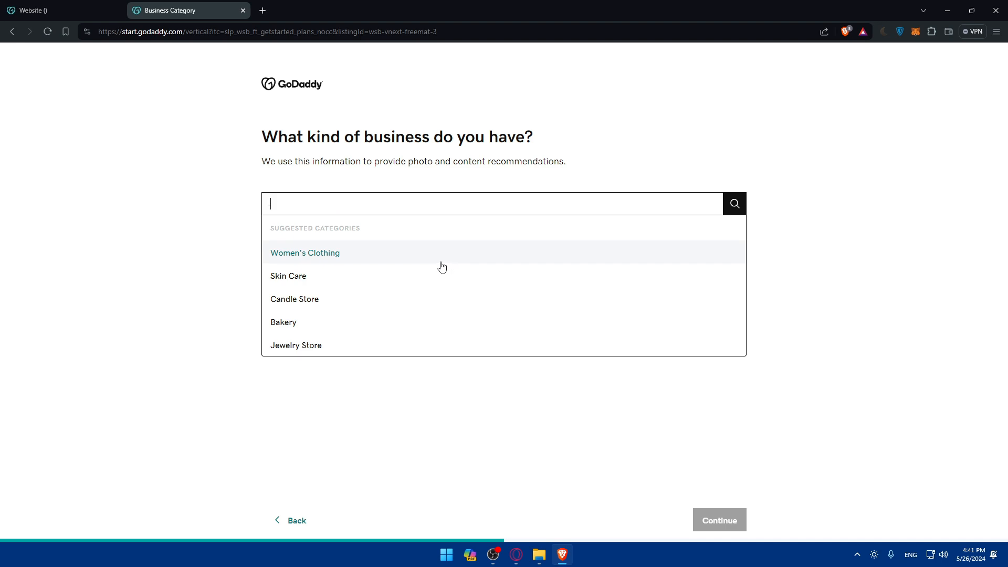
key("BackSpace")
left_click(318, 325)
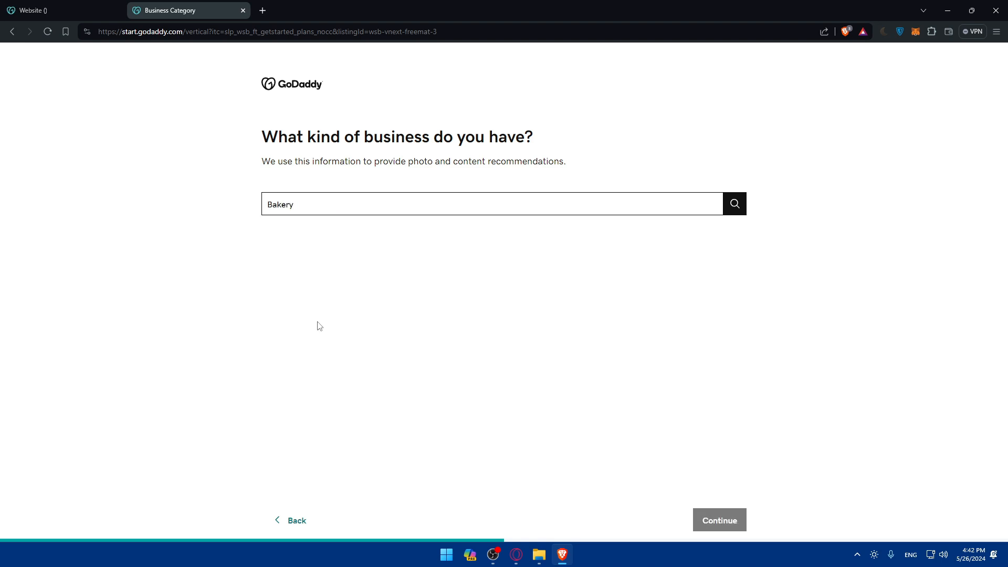
left_click(717, 520)
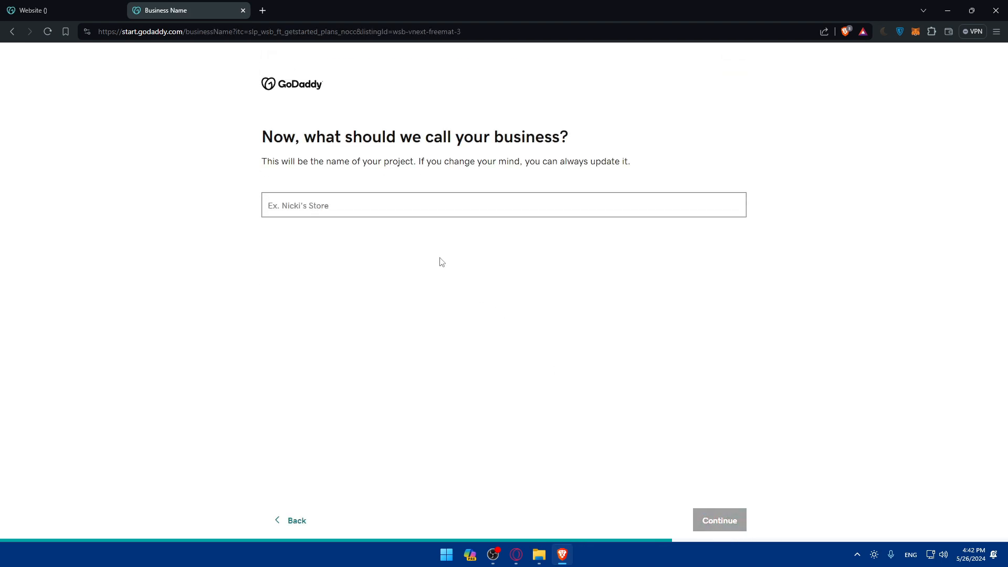
type("Omix Bake")
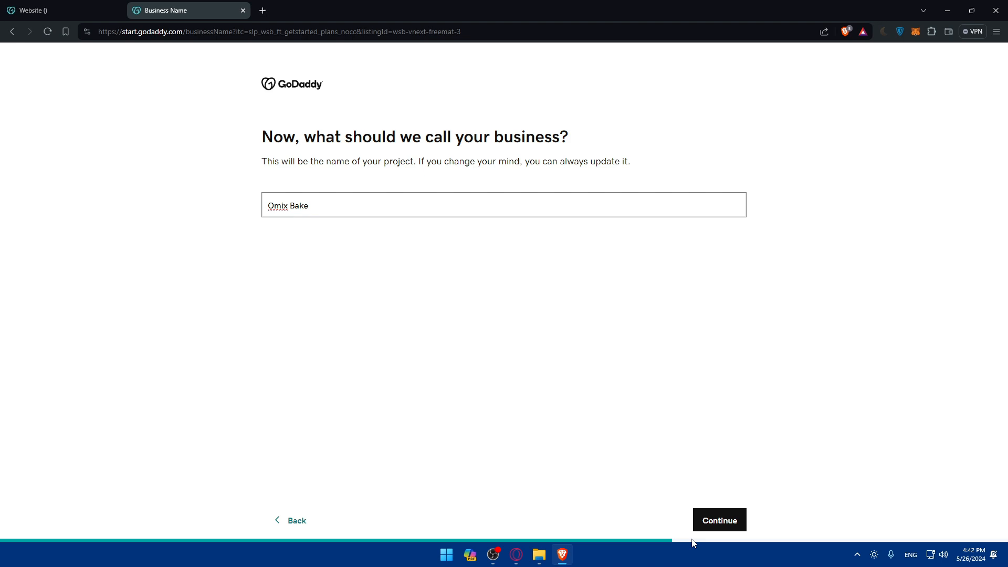
left_click(695, 529)
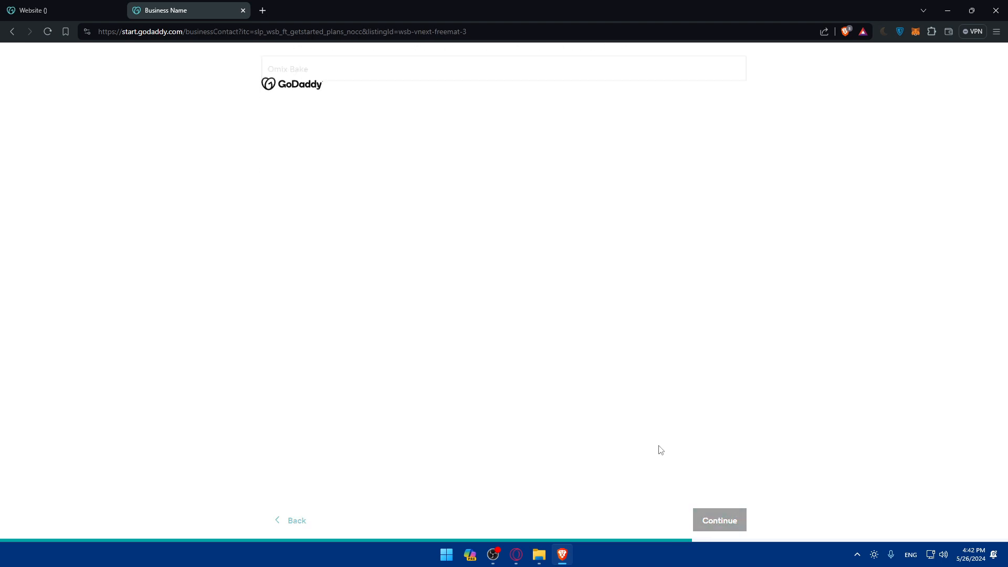
- Replace the business phone number with the full saved number, keep the email and continue to the site editor
left_click_drag(362, 245, 147, 253)
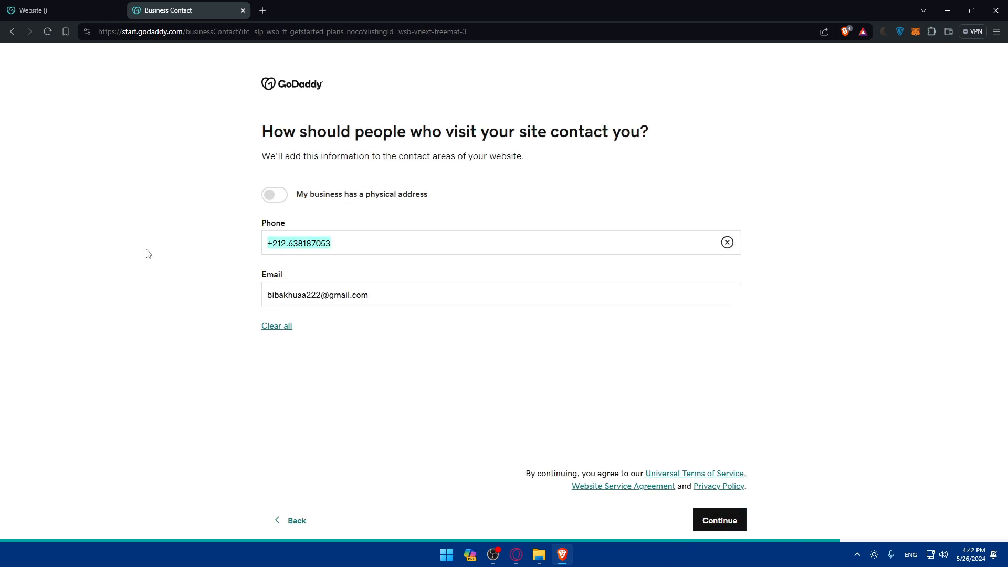
left_click_drag(395, 292, 85, 292)
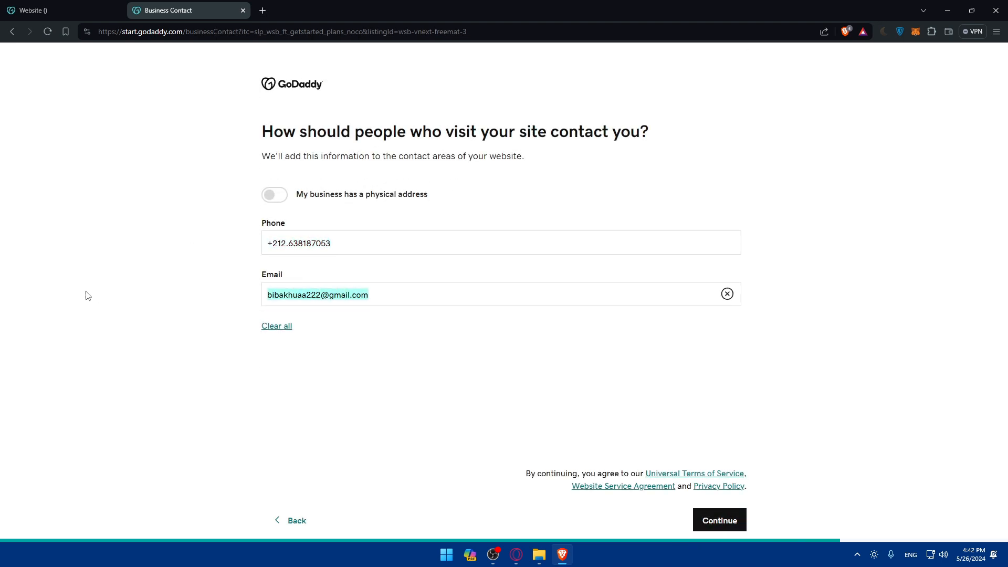
left_click_drag(348, 243, 282, 244)
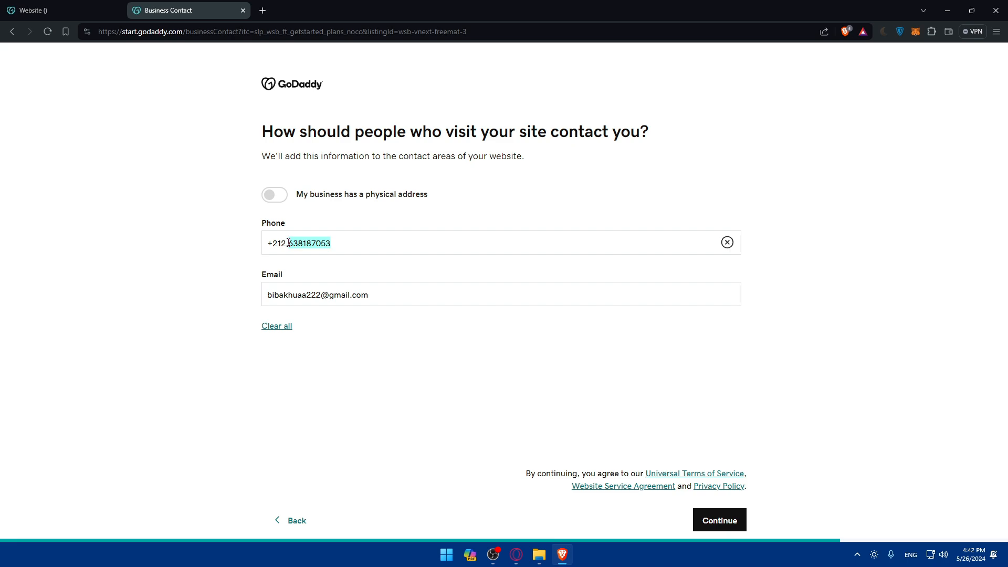
type("7")
key("BackSpace")
key("BackSpace")
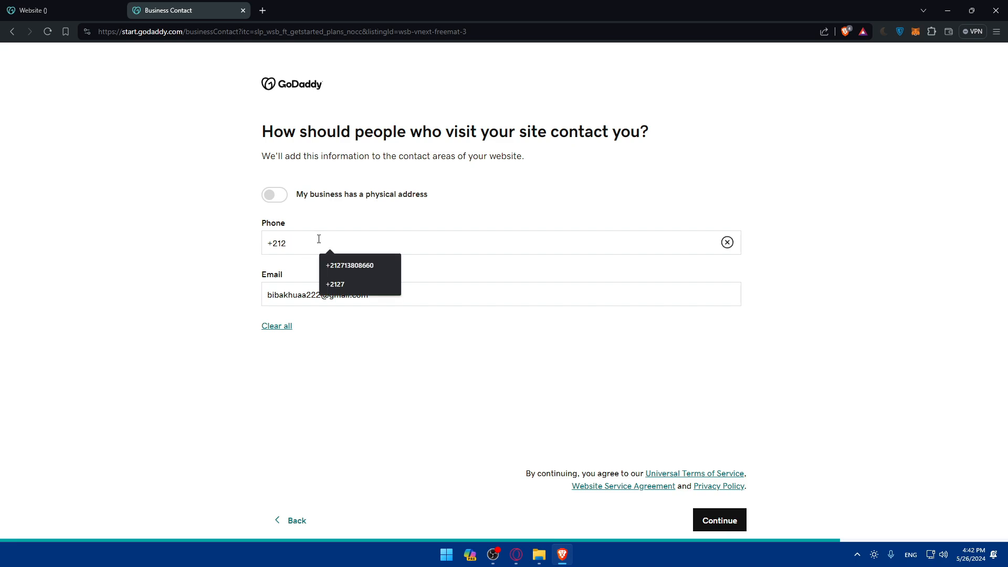
left_click(373, 268)
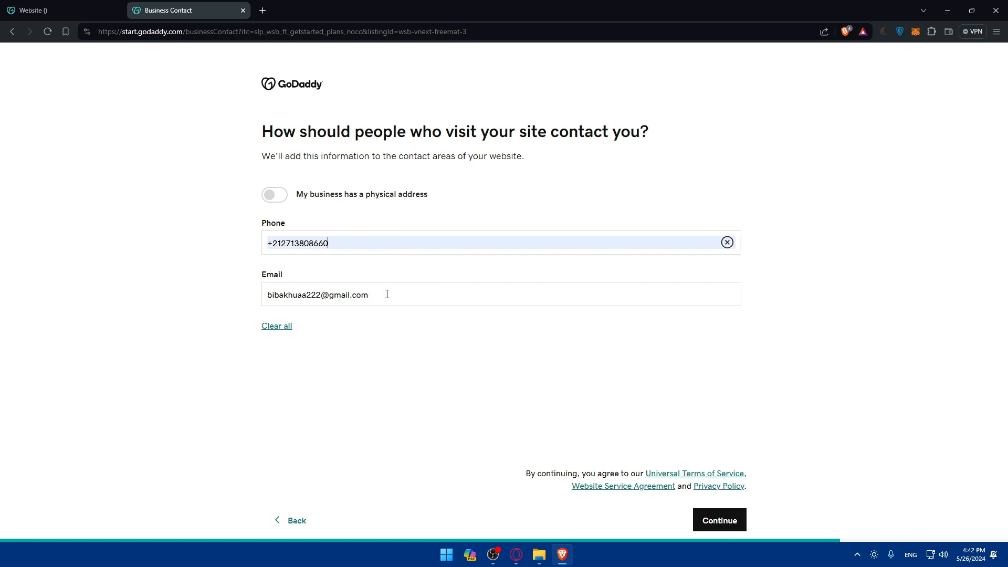
key("Tab")
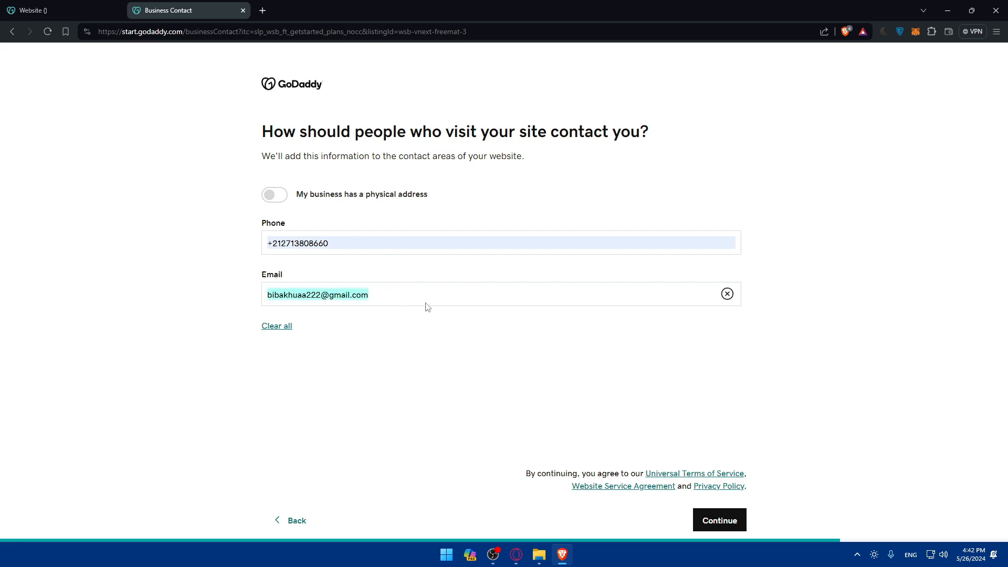
left_click(405, 297)
left_click(722, 522)
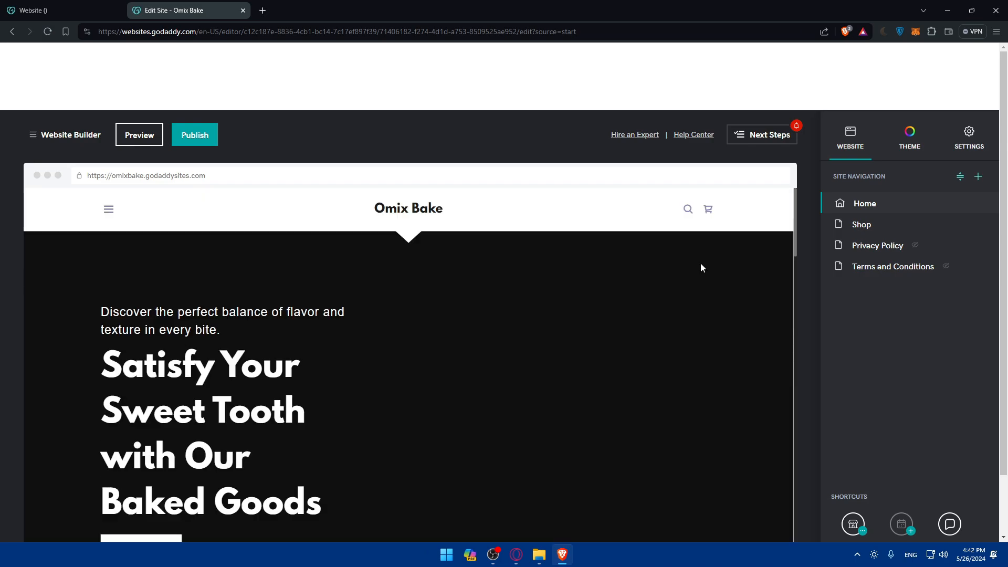
scroll(369, 290, "down", 5)
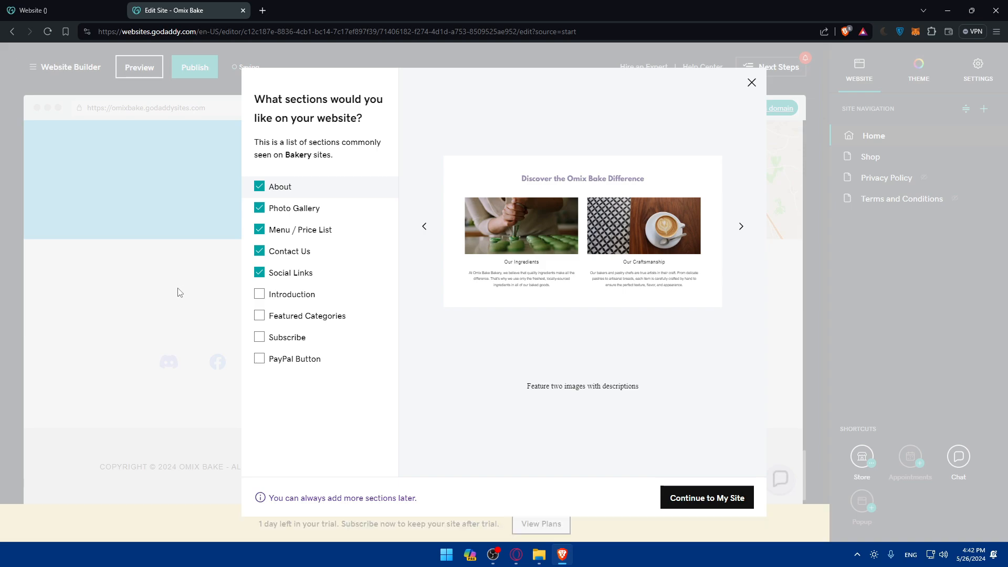
- Preview the suggested Photo Gallery, Introduction, Featured Categories, Subscribe and PayPal Button sections for the bakery site
left_click(379, 208)
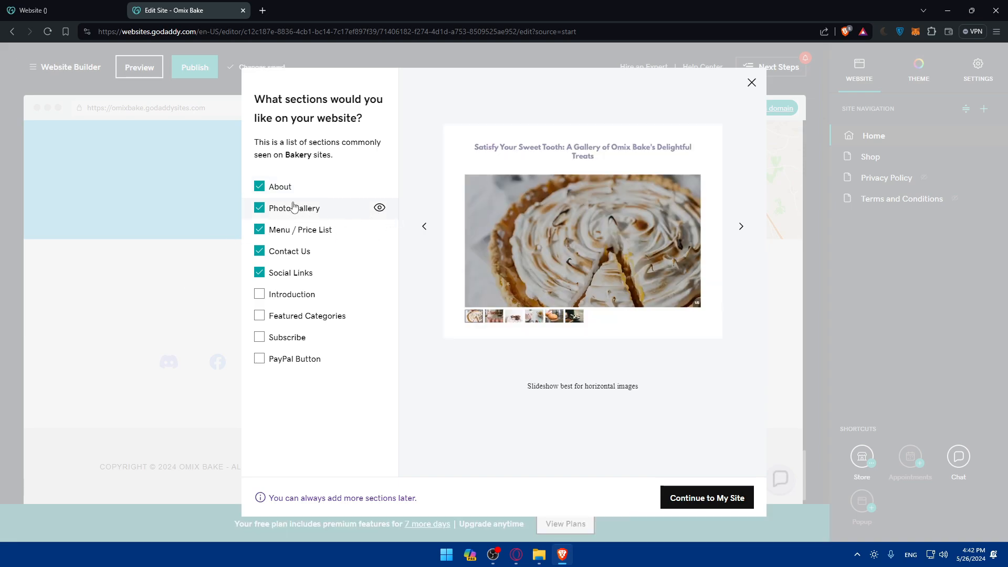
left_click(258, 209)
left_click(258, 209)
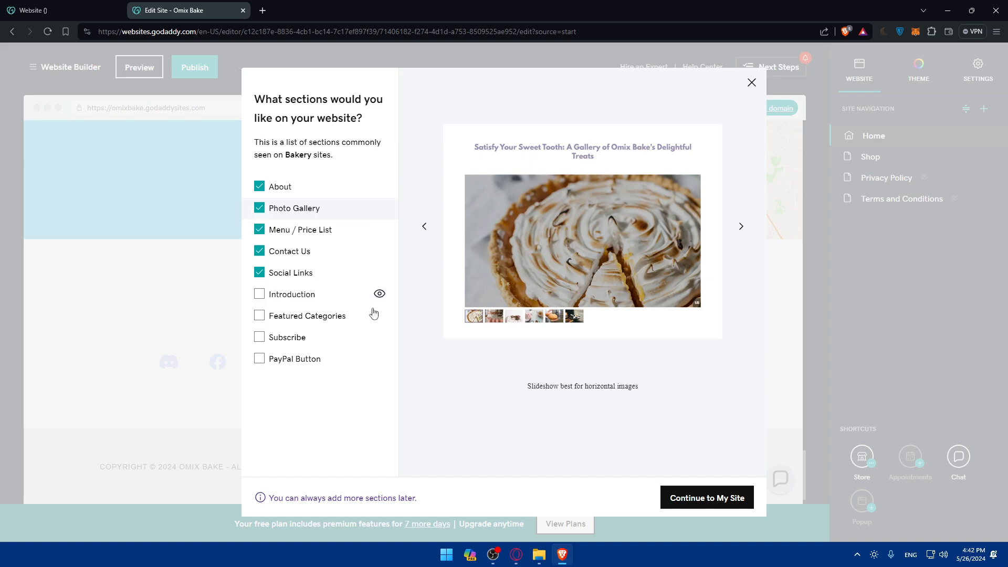
left_click(379, 294)
left_click(380, 316)
left_click(379, 337)
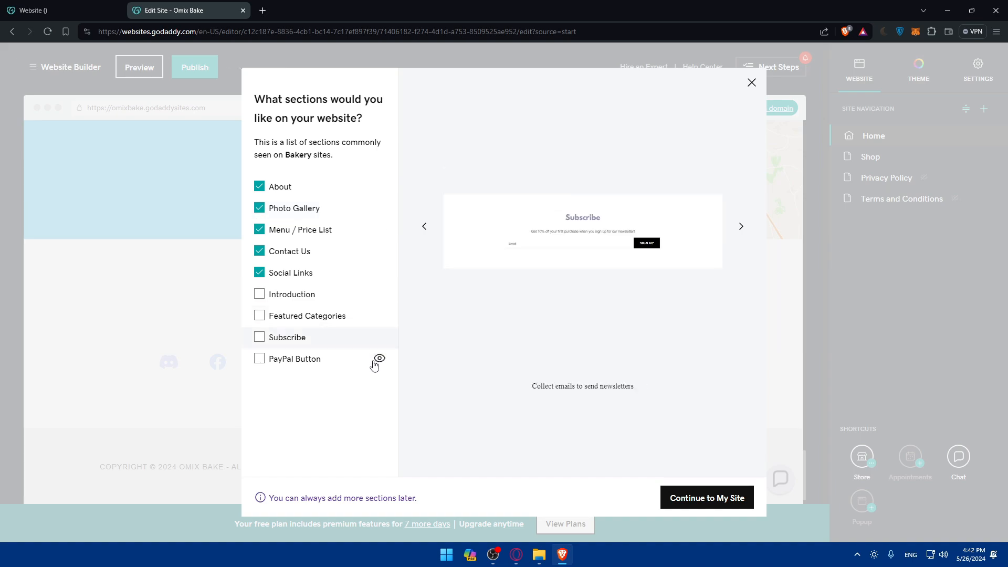
left_click(379, 294)
left_click(378, 359)
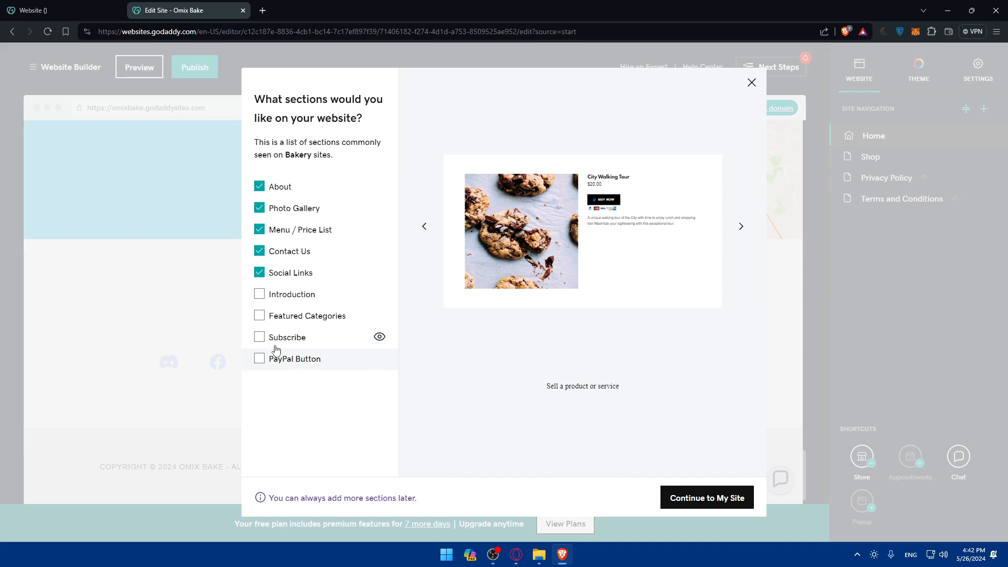
- Include the PayPal Button section along with the preselected ones and continue to the site
left_click(258, 358)
left_click(262, 361)
left_click(262, 361)
left_click(262, 362)
left_click(261, 359)
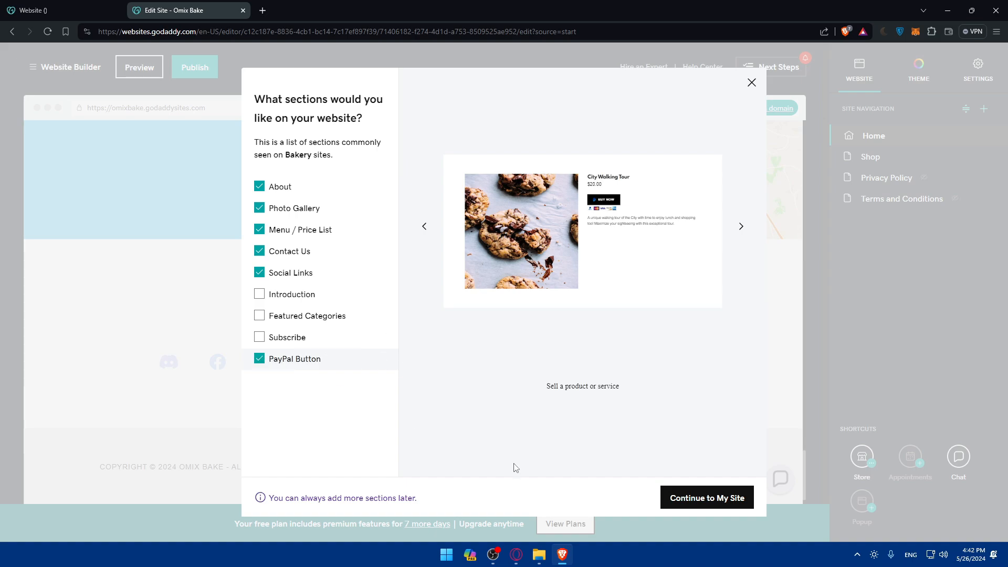
left_click(709, 498)
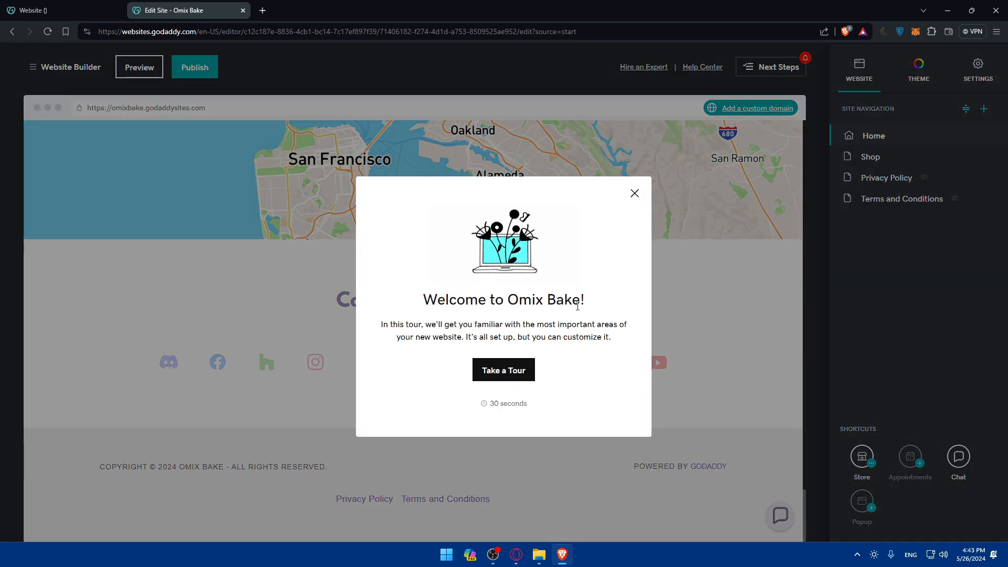
- Skip the welcome tour and look through the sections of the generated home page
left_click_drag(577, 300, 423, 300)
left_click(517, 371)
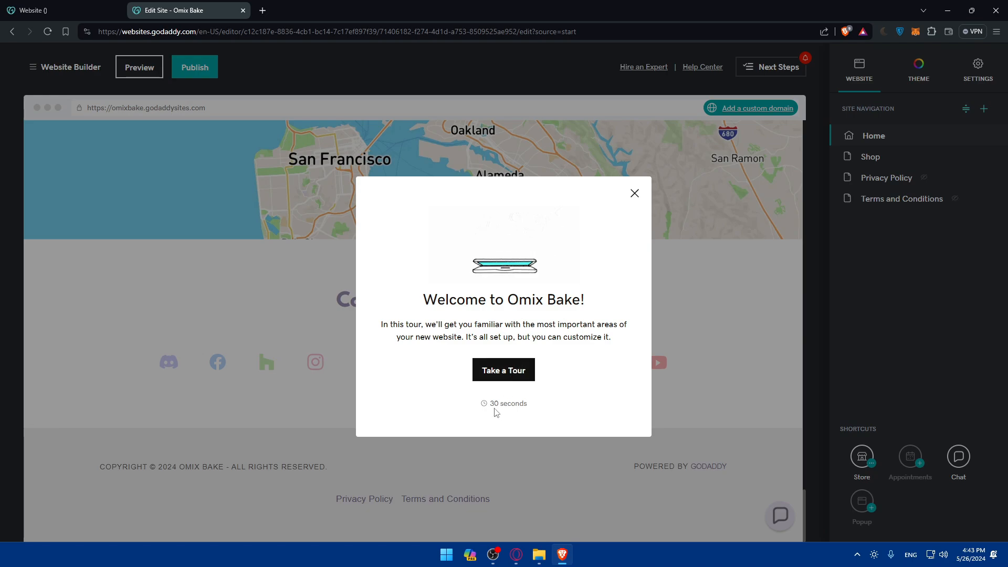
left_click(634, 194)
scroll(469, 313, "up", 2)
scroll(469, 314, "down", 3)
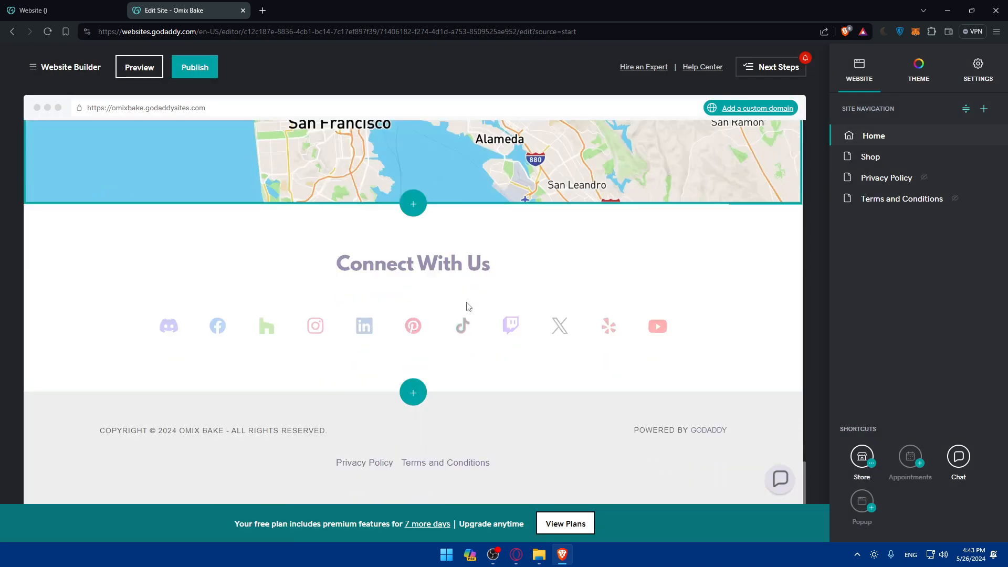
scroll(469, 313, "up", 15)
scroll(468, 307, "up", 15)
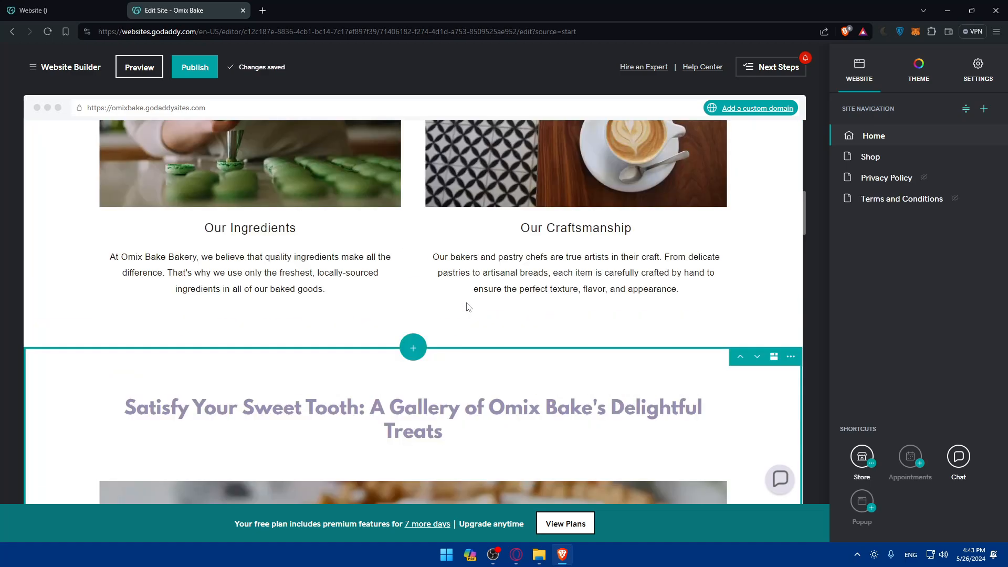
scroll(468, 307, "down", 10)
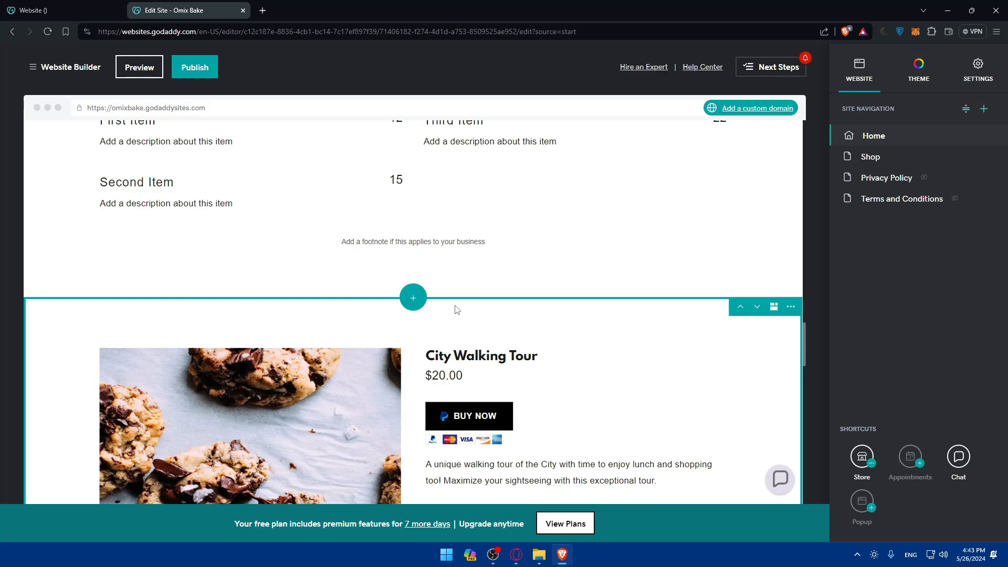
left_click(33, 67)
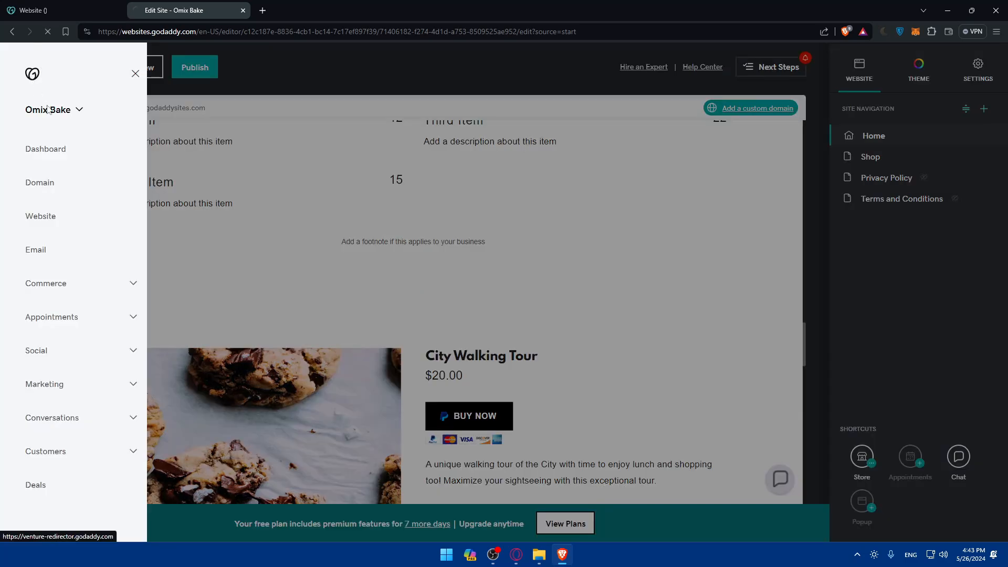
left_click(31, 84)
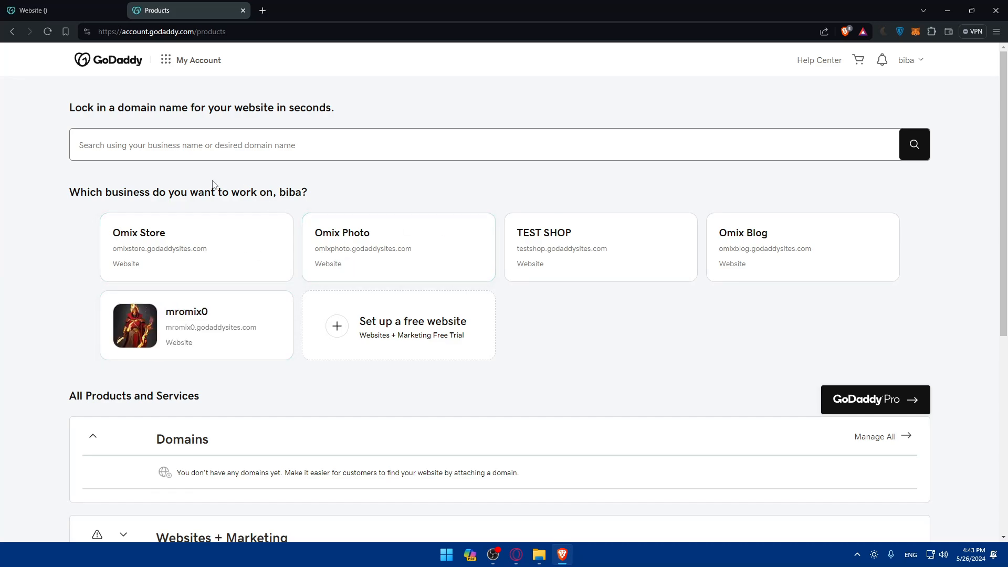
left_click(47, 32)
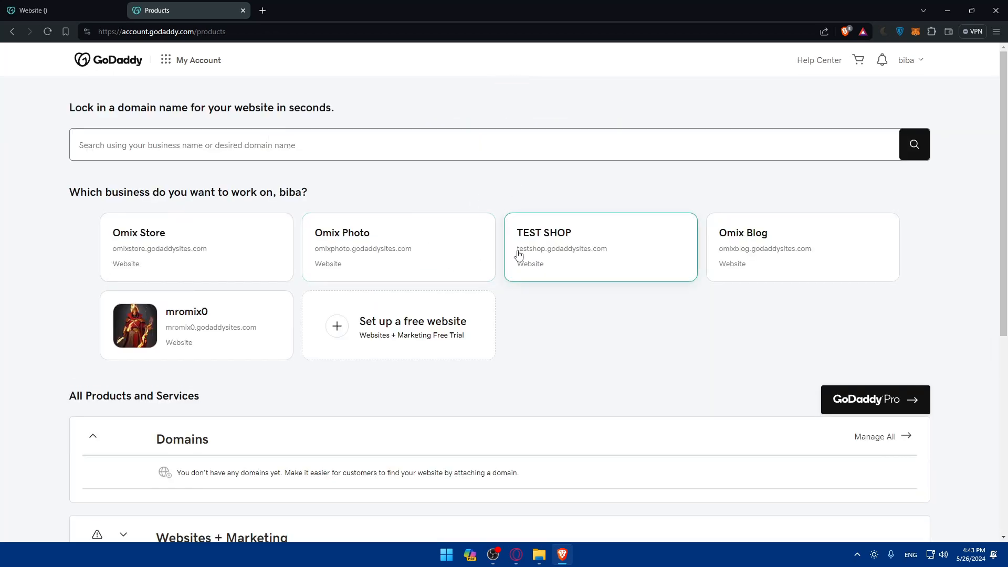
left_click(440, 309)
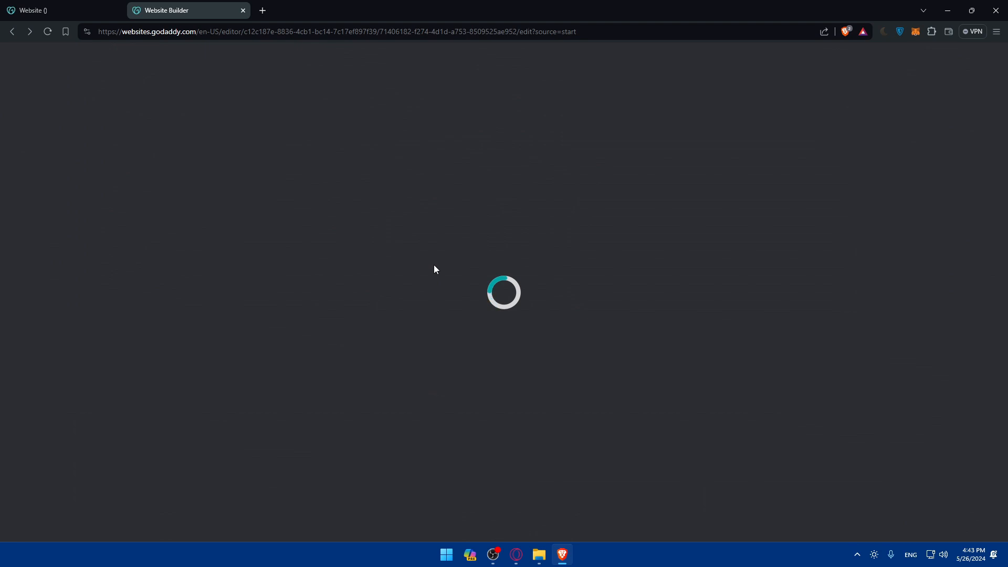
scroll(433, 257, "down", 3)
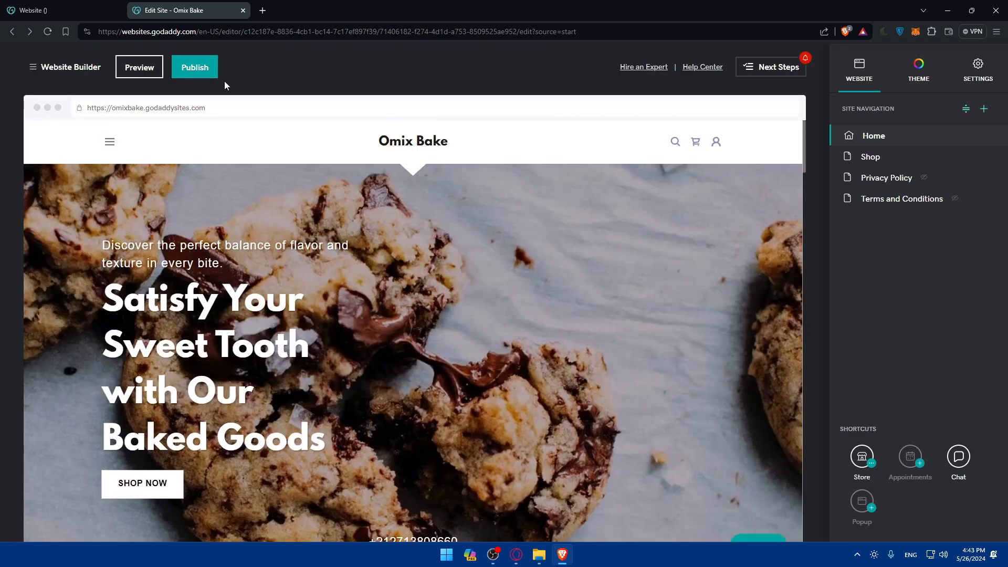
- Publish the Omix Bake site and dismiss the custom domain upgrade offer and tip
left_click(209, 69)
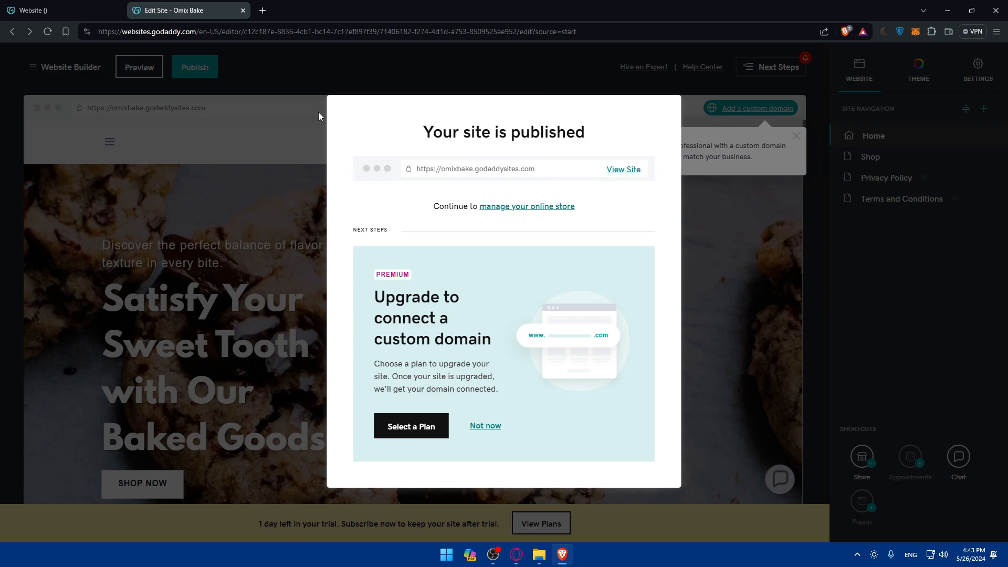
left_click(486, 427)
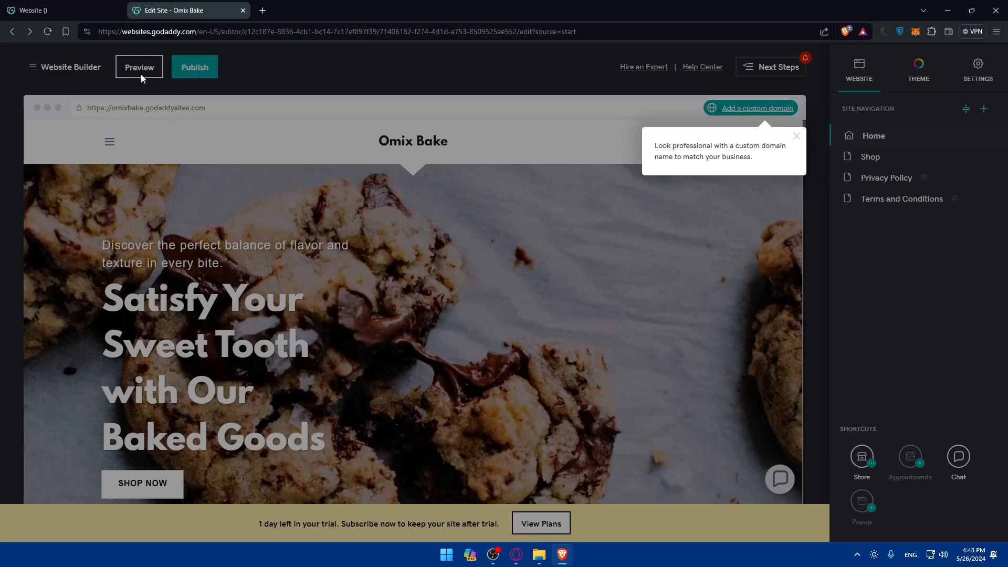
left_click(797, 136)
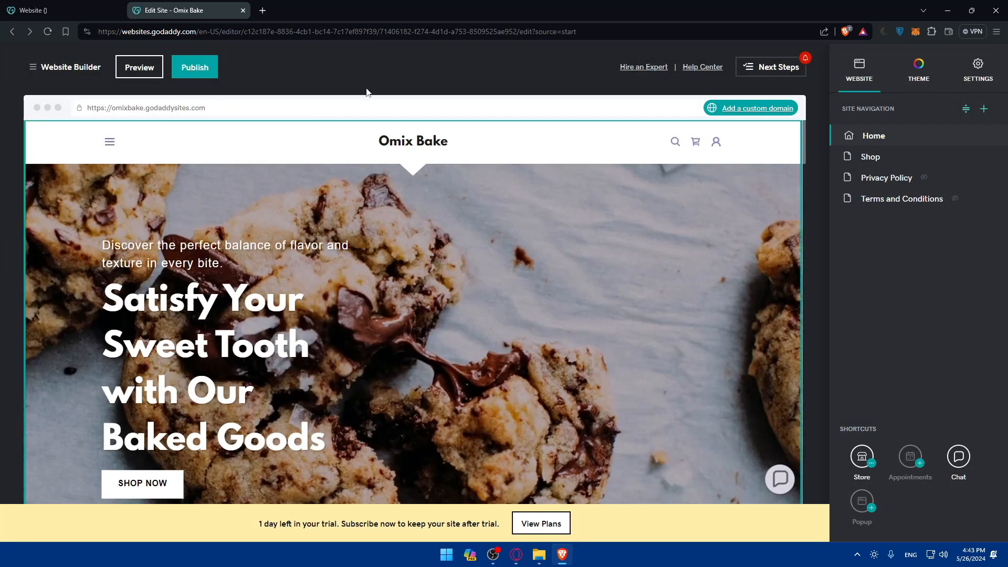
- Leave the site editor and open the dashboard of the Omix Bake website
left_click(44, 65)
left_click(48, 109)
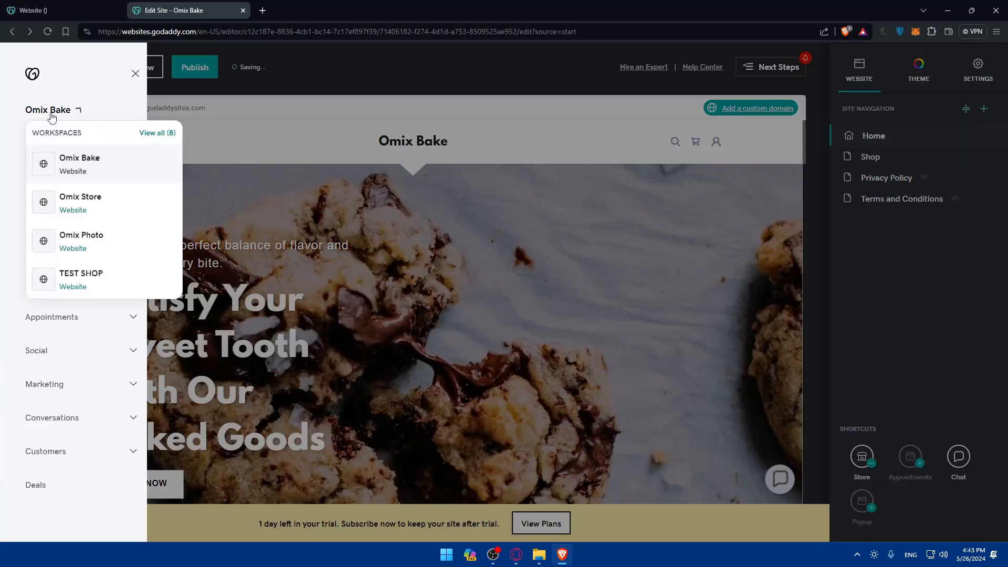
left_click(58, 111)
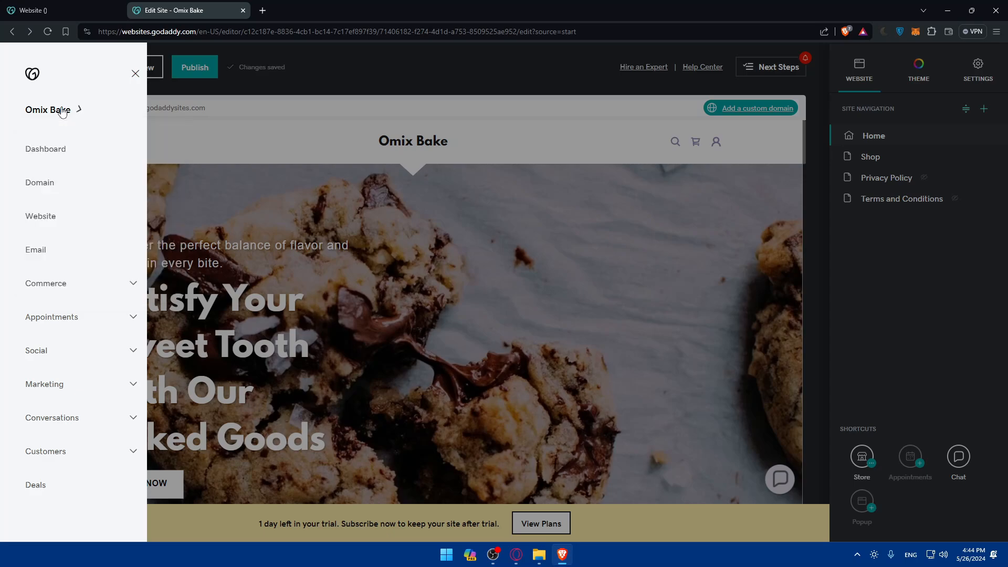
left_click(48, 153)
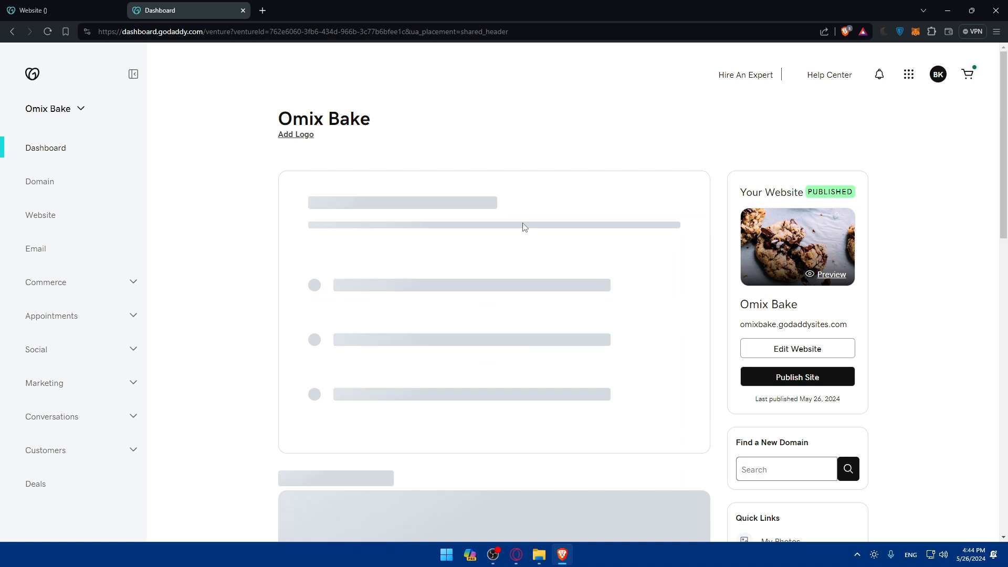
- Look through the dashboard's suggestions for growing the business, such as marketing, social platforms, domain and Commerce Hub
scroll(523, 224, "down", 8)
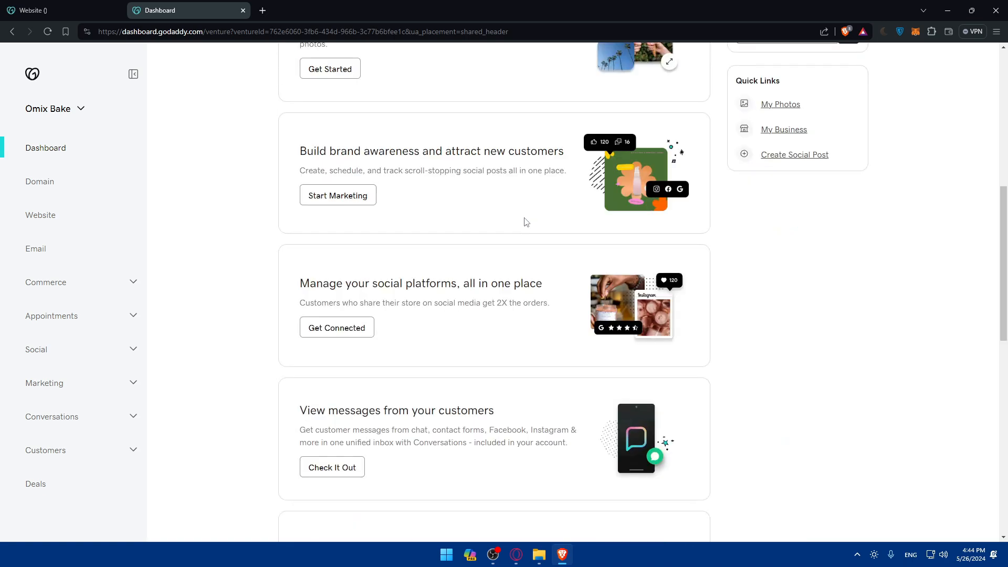
scroll(526, 221, "up", 2)
scroll(526, 221, "down", 7)
scroll(526, 222, "up", 9)
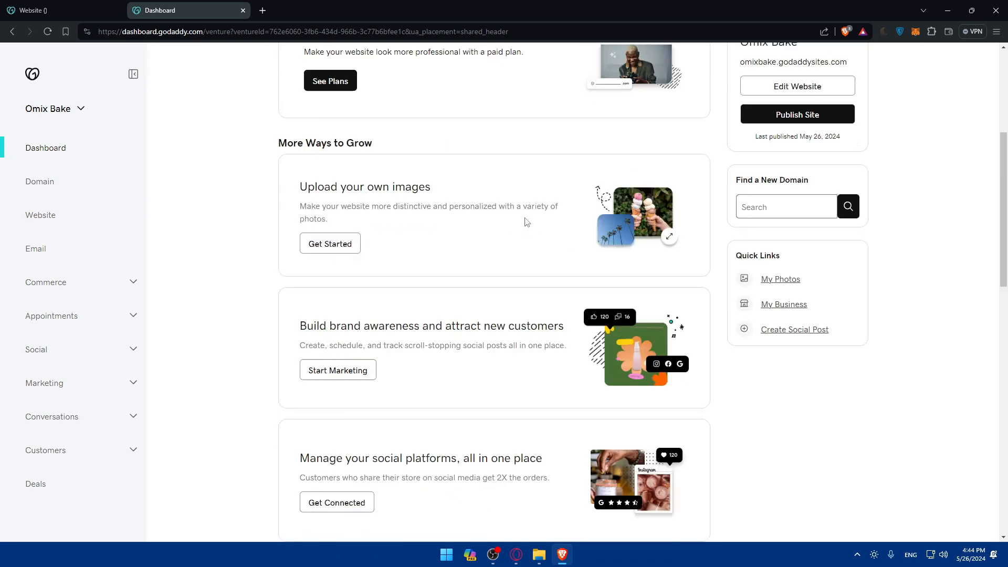
scroll(533, 278, "down", 12)
scroll(524, 267, "up", 4)
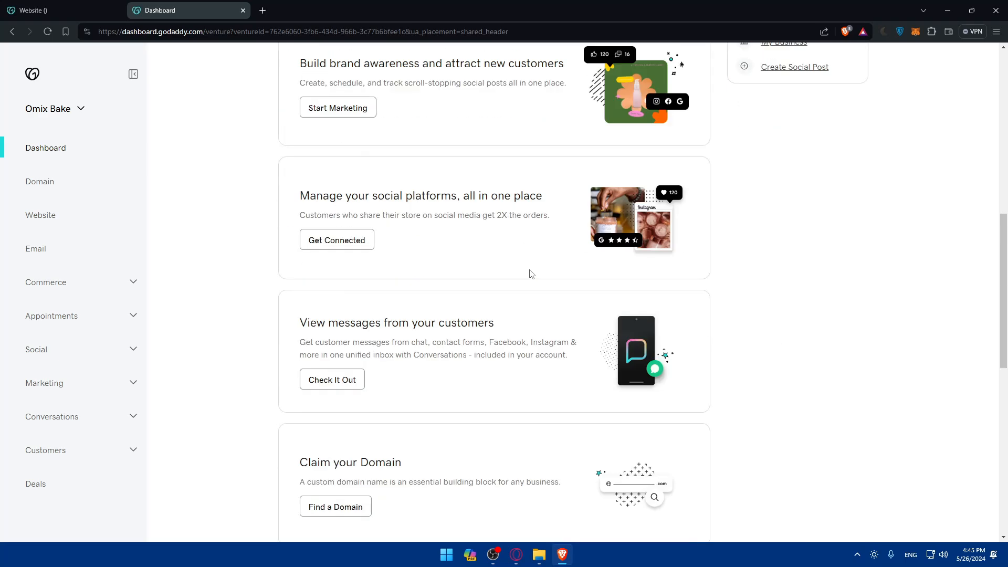
scroll(528, 271, "down", 7)
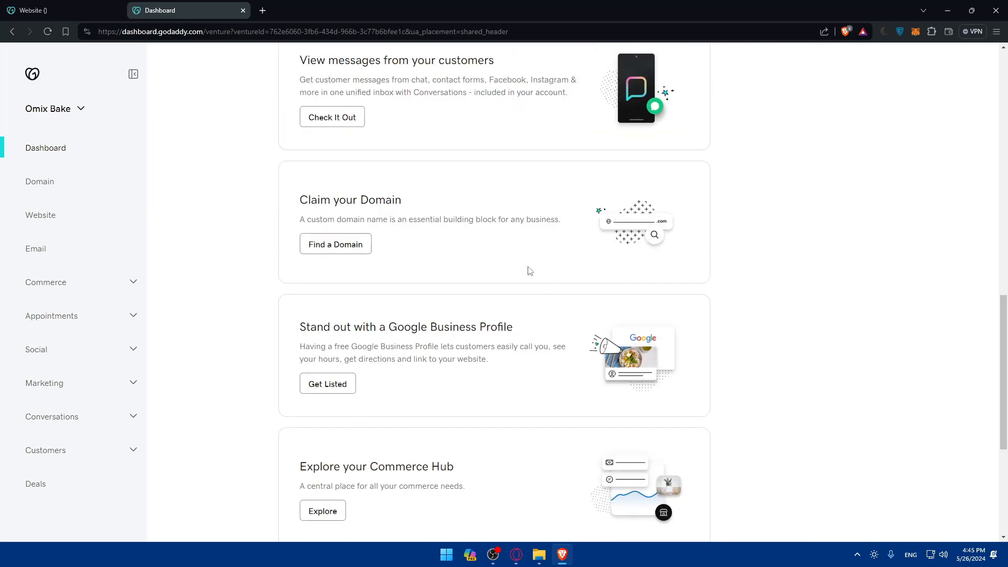
- Start a new physical product in the store's product list, named Test and priced at $10.00
left_click(57, 280)
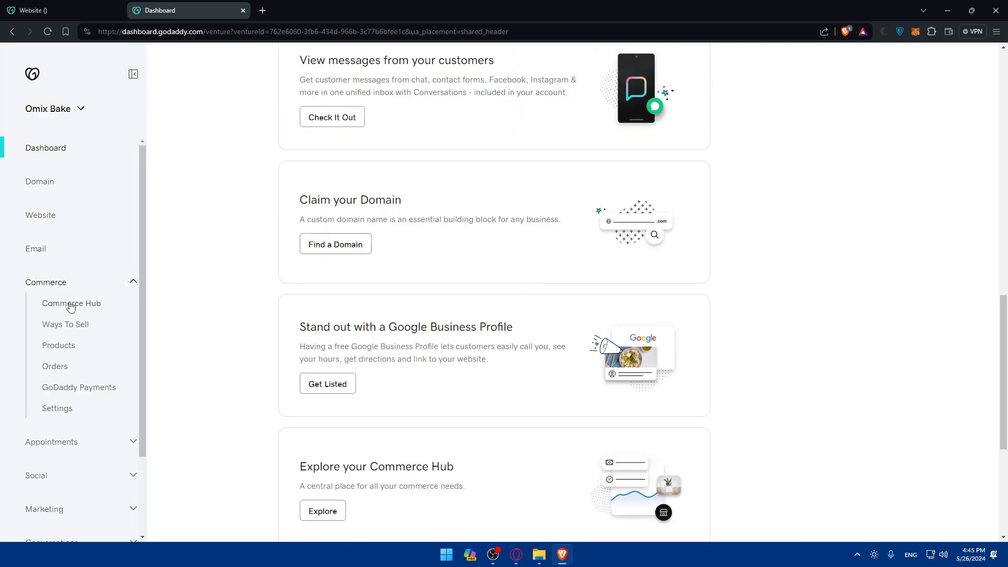
left_click(56, 346)
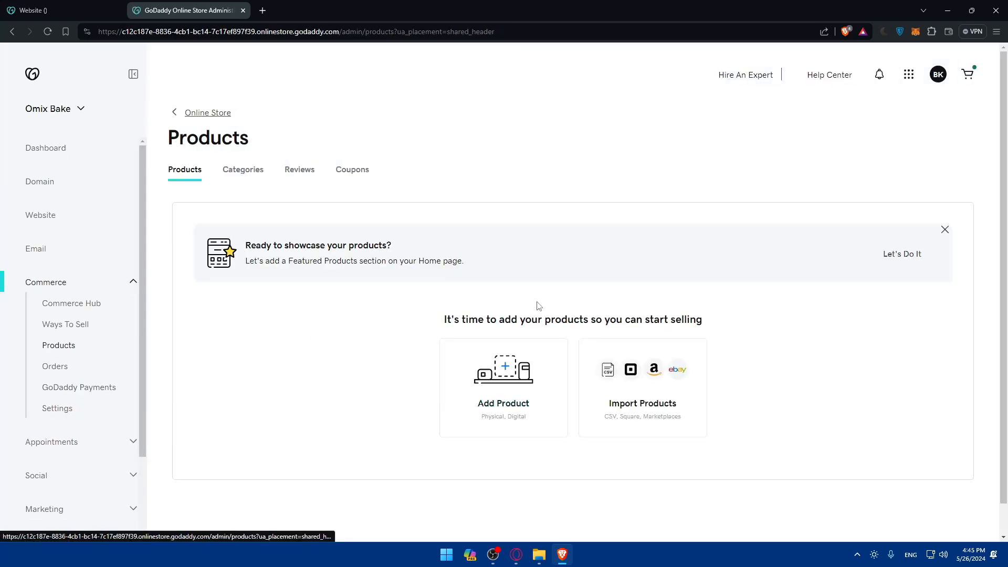
left_click(531, 382)
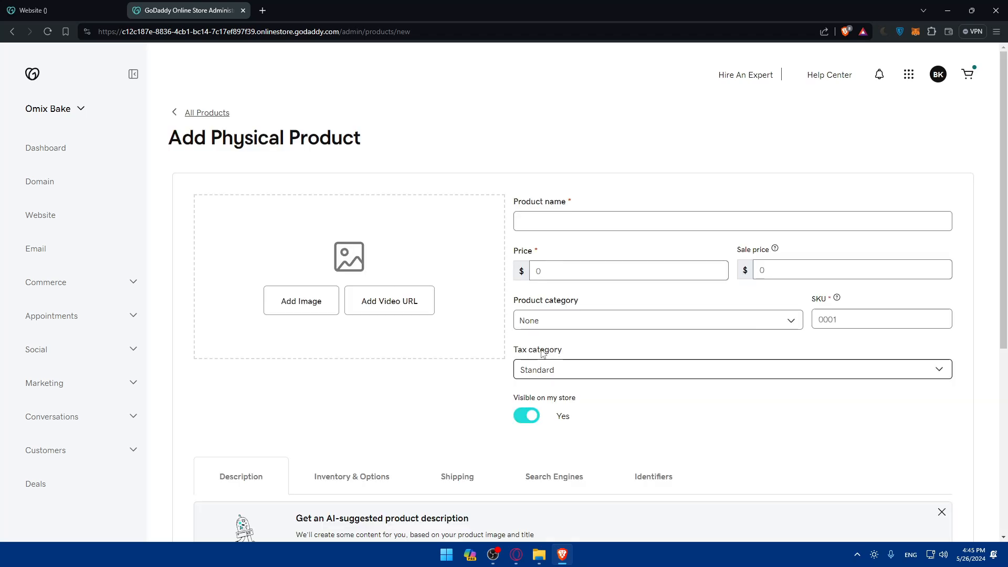
left_click(579, 218)
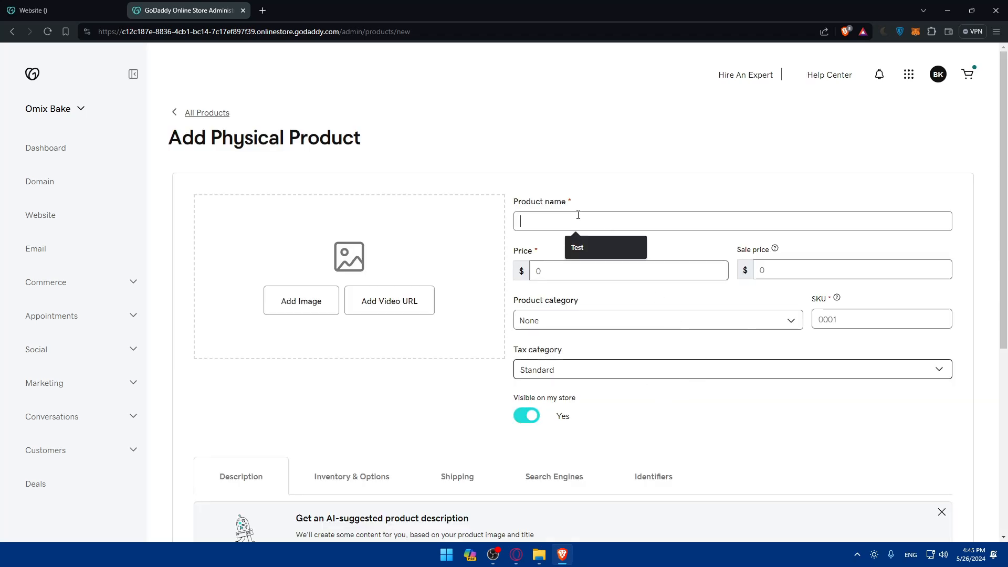
left_click(583, 241)
left_click(579, 265)
left_click(604, 298)
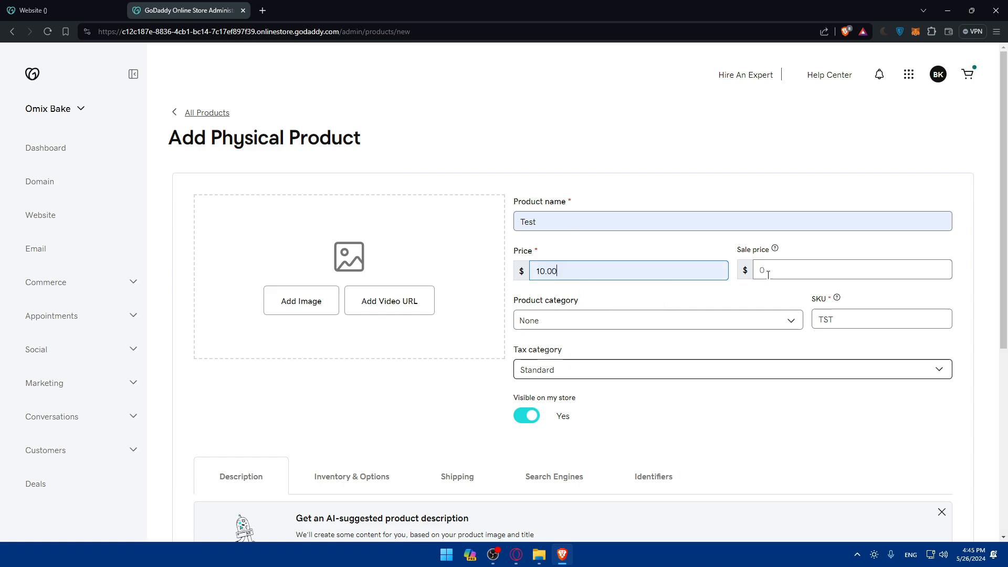
left_click(603, 322)
left_click(412, 379)
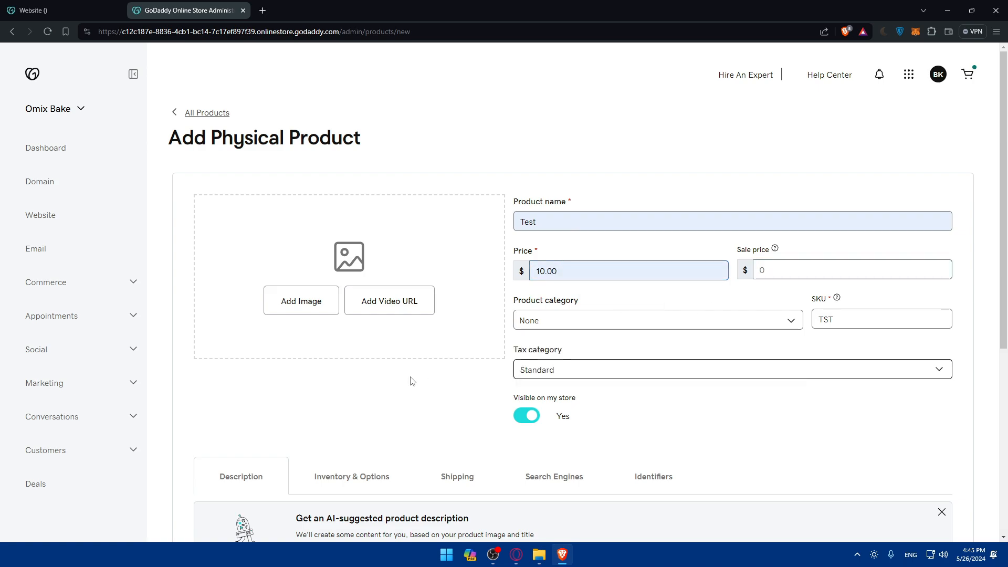
- Add the stock photo of croissants on a baking tray as the product's image and keep the SKU TST
left_click(284, 311)
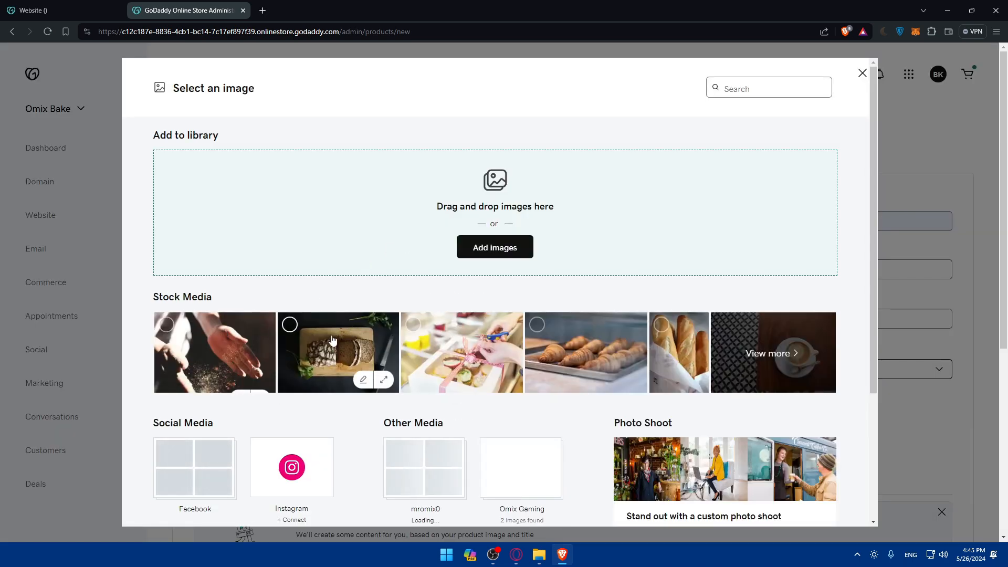
left_click(624, 355)
left_click(809, 504)
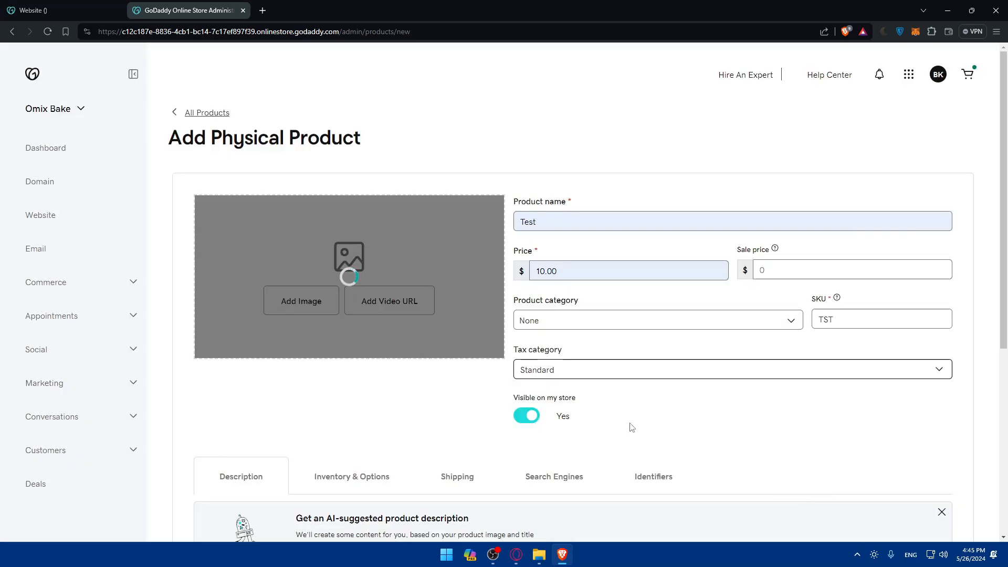
left_click(835, 318)
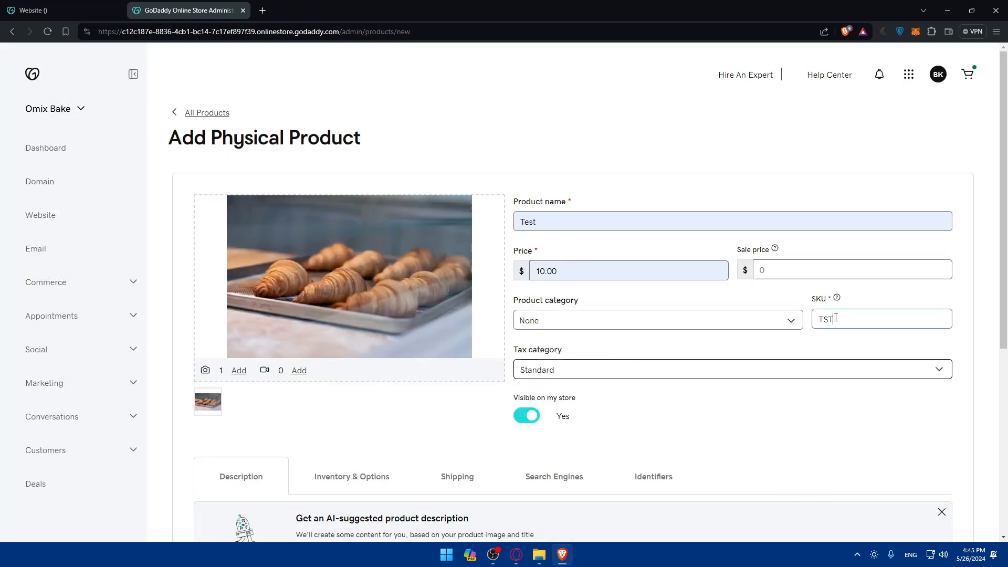
scroll(601, 347, "down", 3)
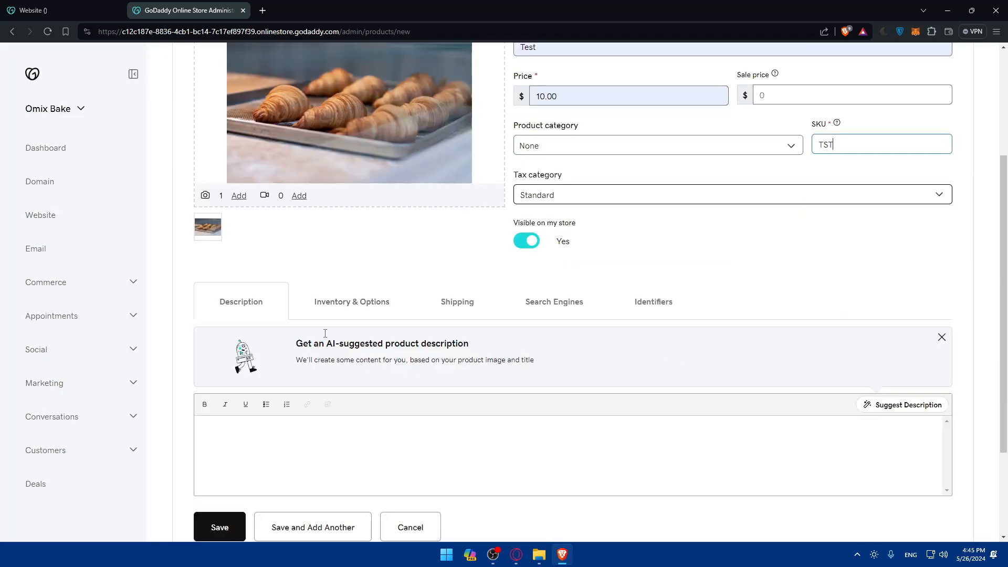
- Enter the placeholder description "segsdrhsdhs" for the Test product, save it and dismiss the notification
left_click(335, 448)
type("segsdrhsdhs")
left_click(209, 529)
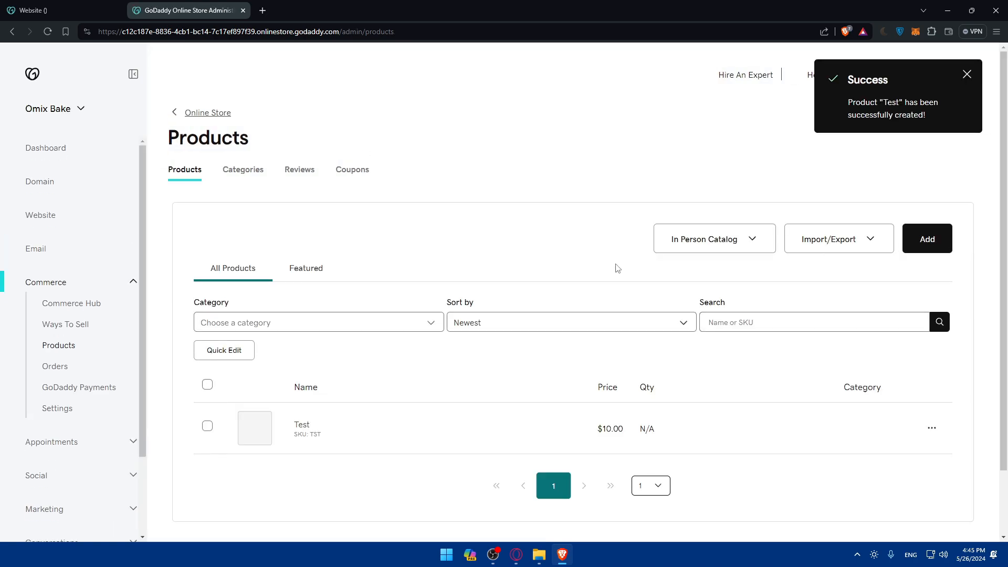
scroll(565, 346, "down", 3)
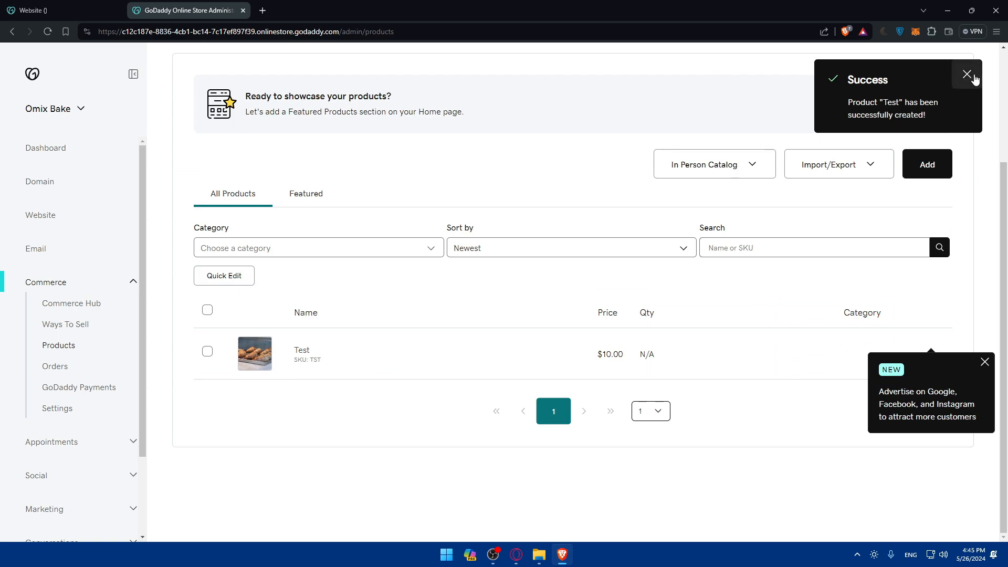
left_click(968, 75)
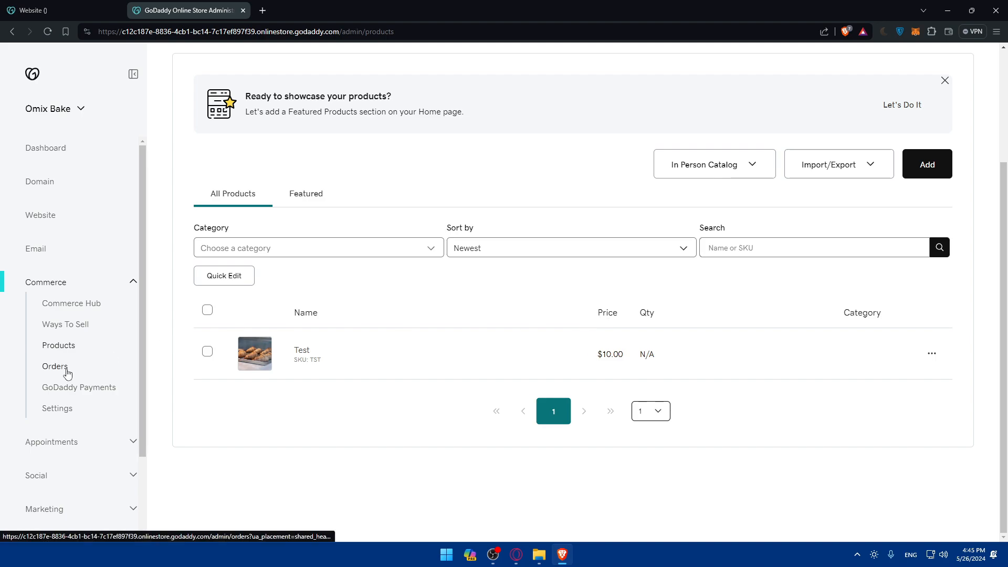
- Review the store's product list and the Online Store overview under Ways To Sell
left_click(59, 345)
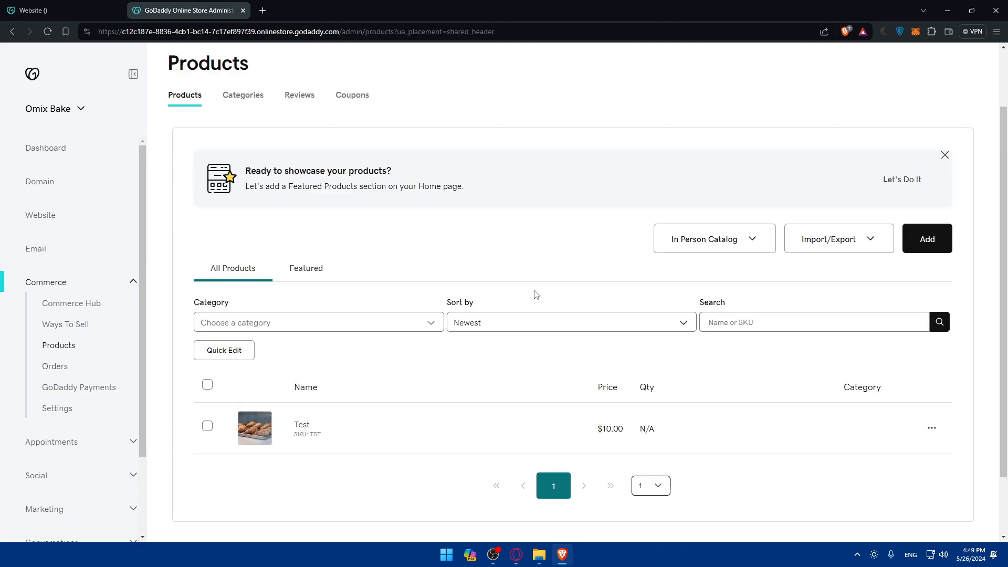
left_click(71, 324)
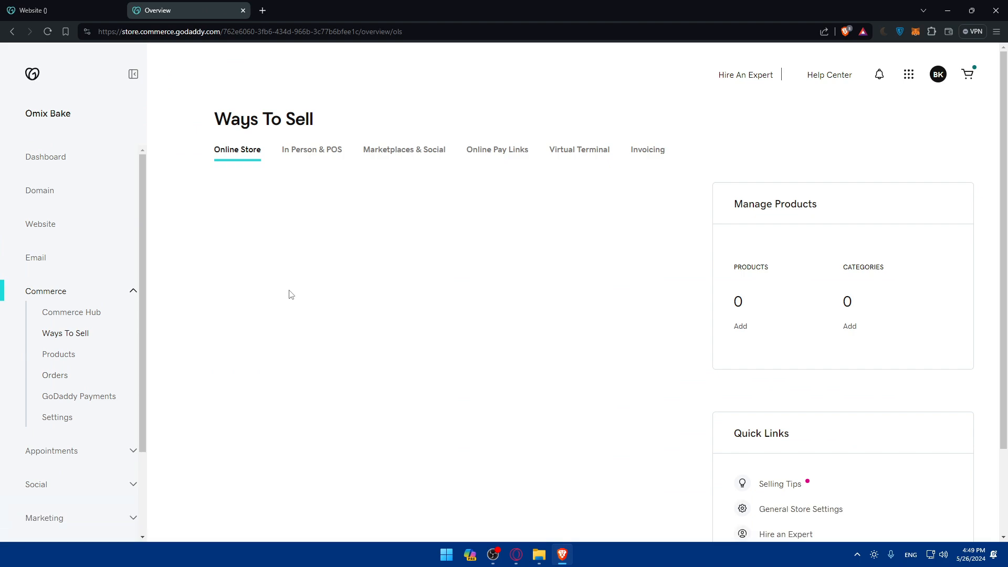
scroll(621, 371, "down", 3)
scroll(621, 371, "down", 3)
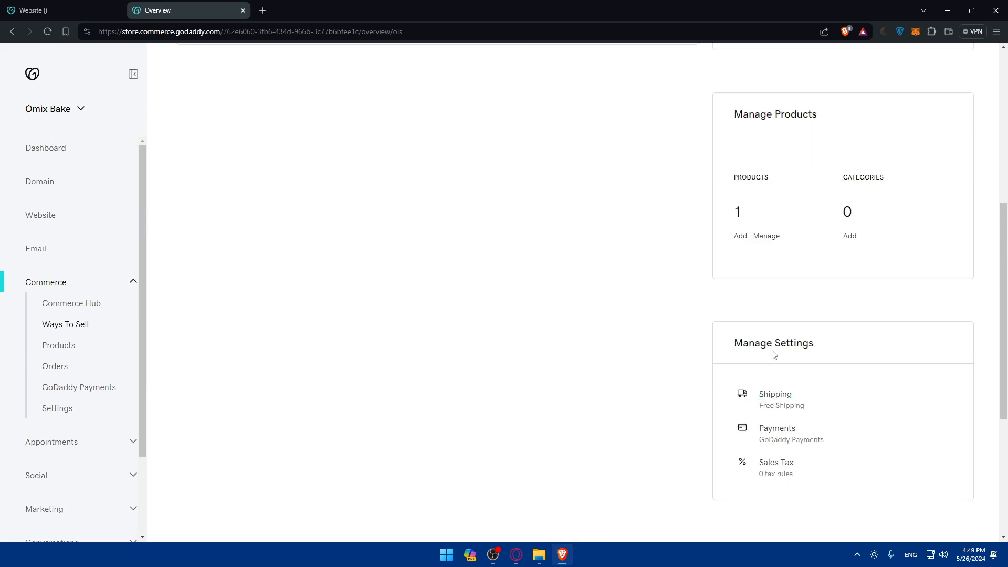
- Examine the GoDaddy Payments fees, accepted cards and wallets in the store's payment method settings
left_click(68, 409)
scroll(210, 331, "up", 3)
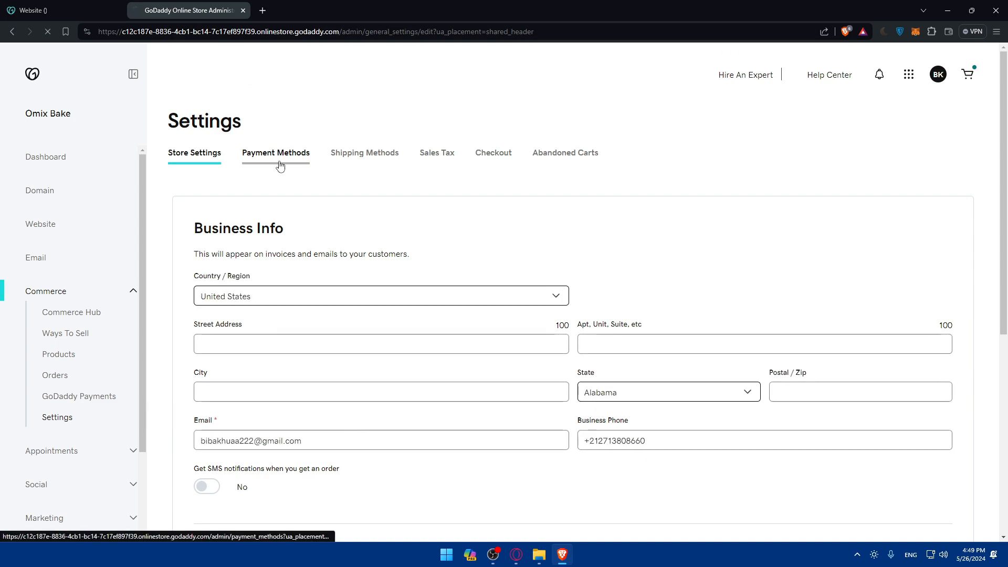
left_click(279, 158)
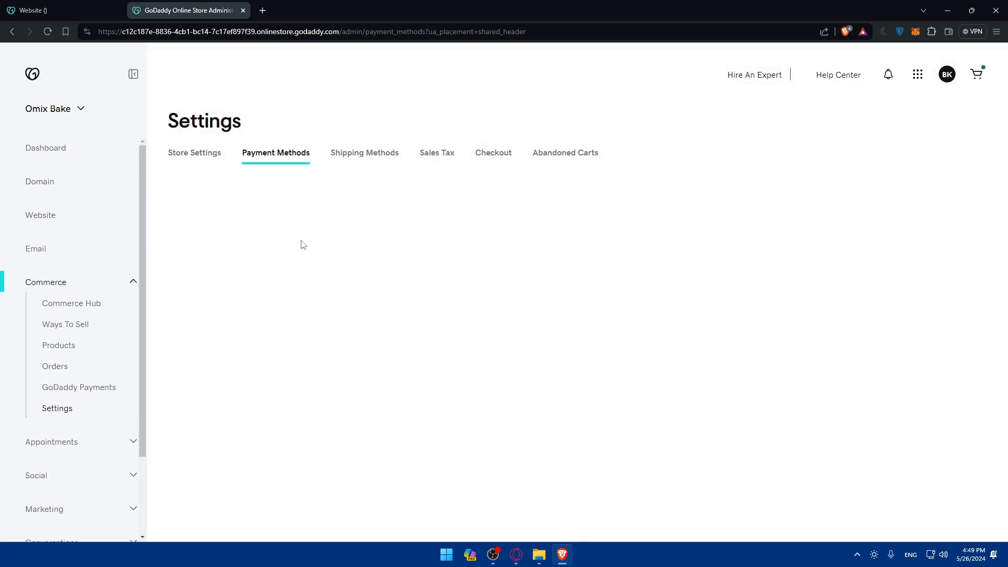
scroll(348, 263, "down", 2)
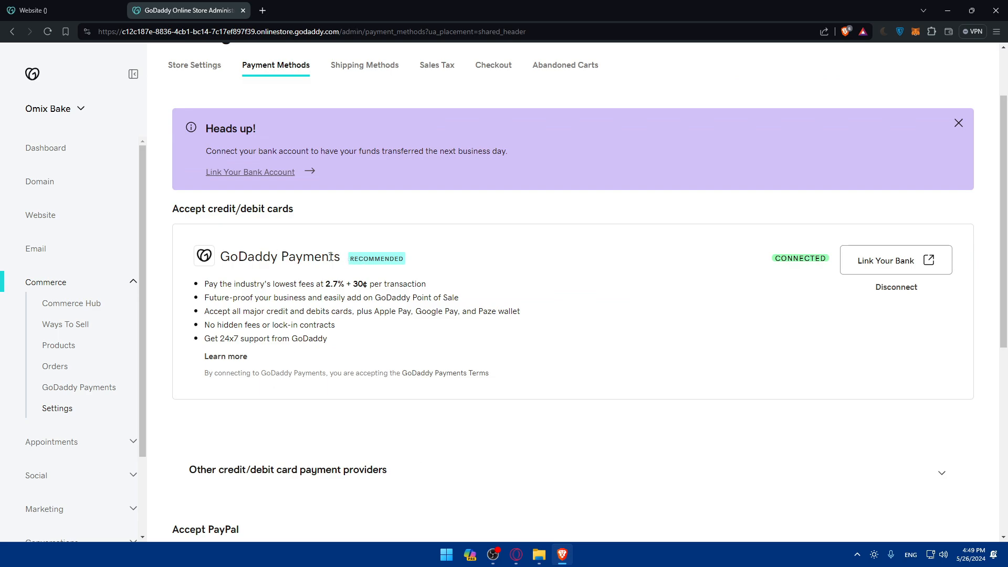
left_click_drag(327, 285, 347, 287)
left_click(327, 284)
left_click(349, 286)
left_click_drag(263, 313, 517, 316)
left_click(520, 316)
left_click_drag(313, 216, 185, 204)
left_click(379, 212)
- Review the PayPal and offline payment options among the store's payment methods
scroll(332, 223, "down", 5)
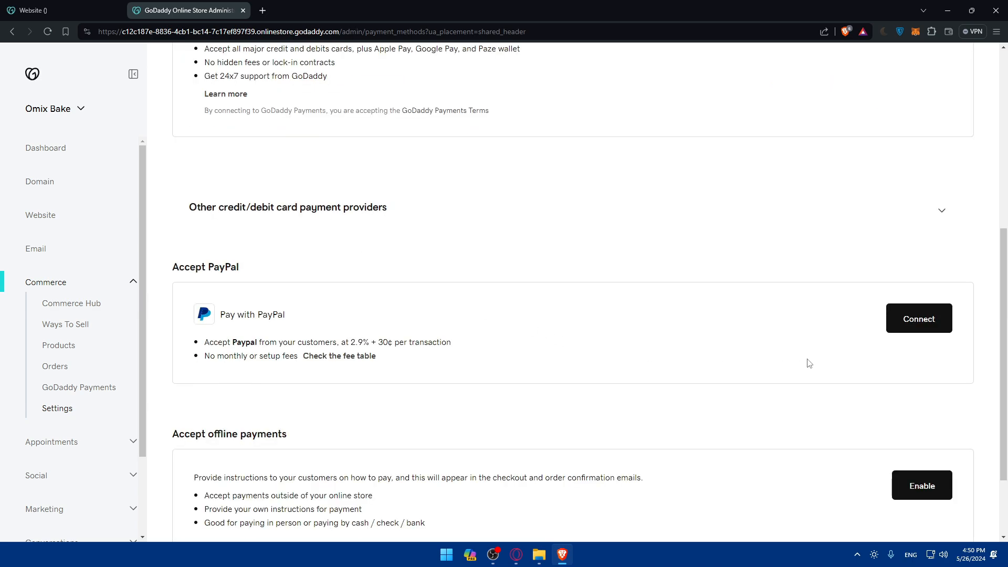
scroll(872, 330, "down", 2)
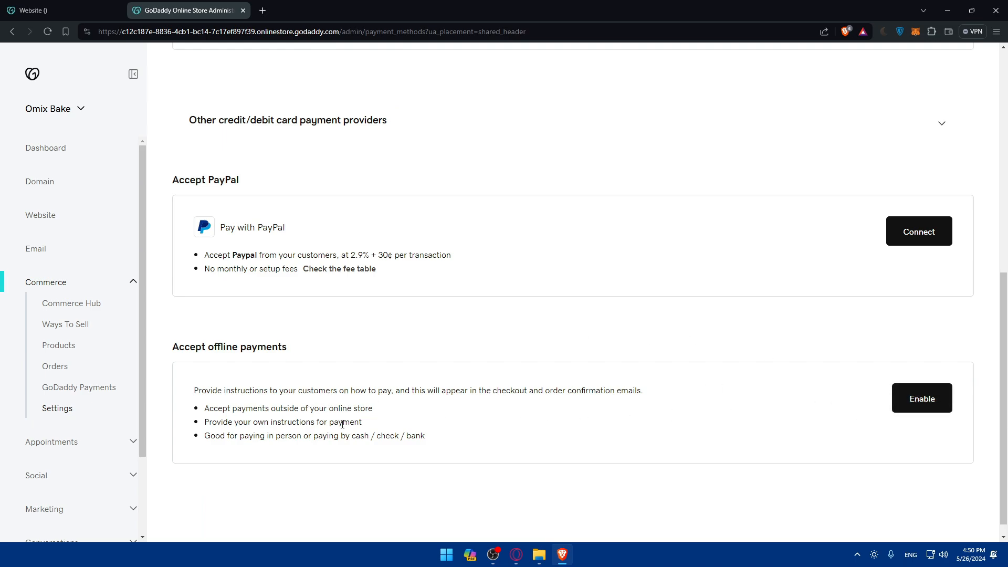
scroll(377, 395, "up", 8)
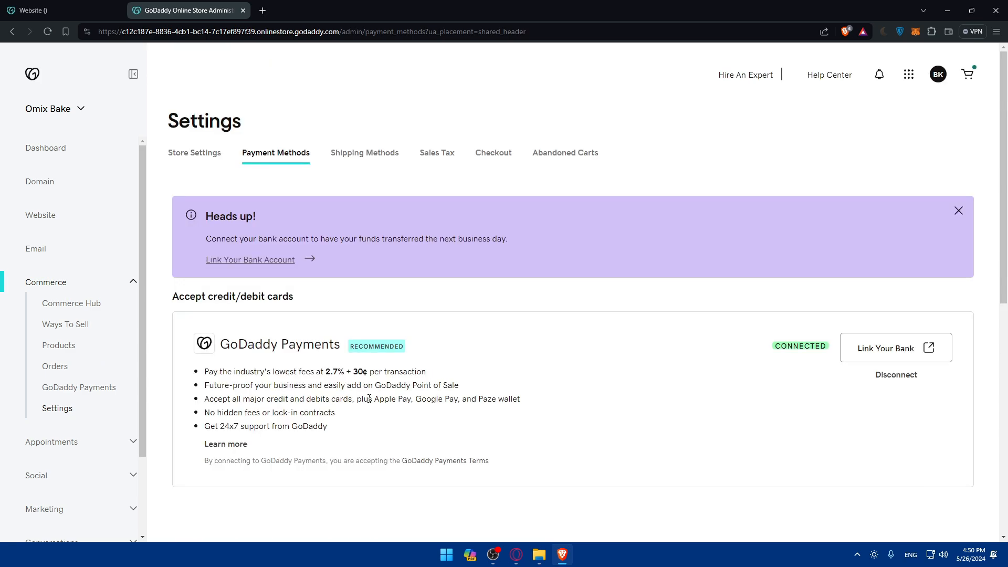
- Look through the Ways To Sell overview's suggestions for growing and advancing the store
left_click(103, 329)
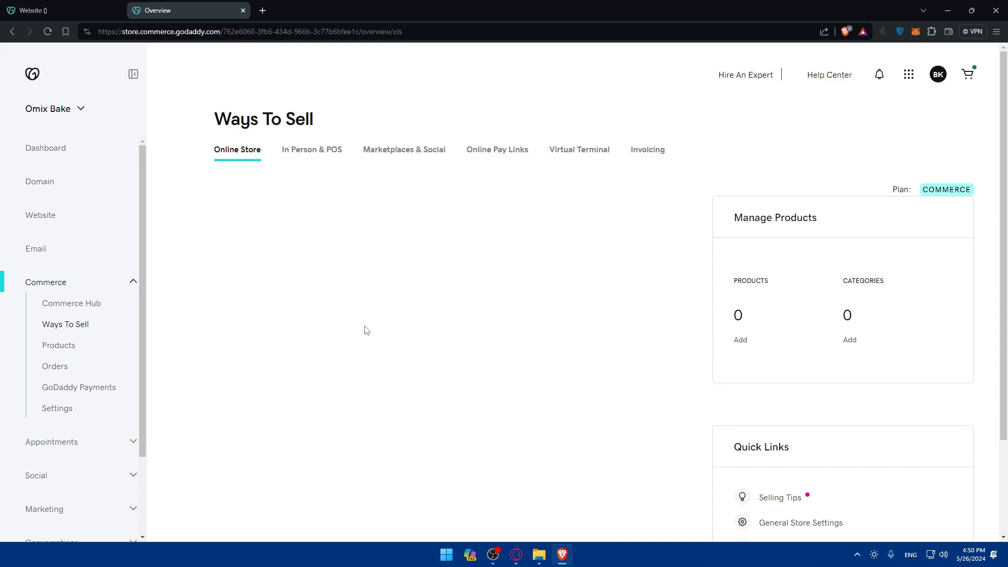
scroll(362, 328, "down", 5)
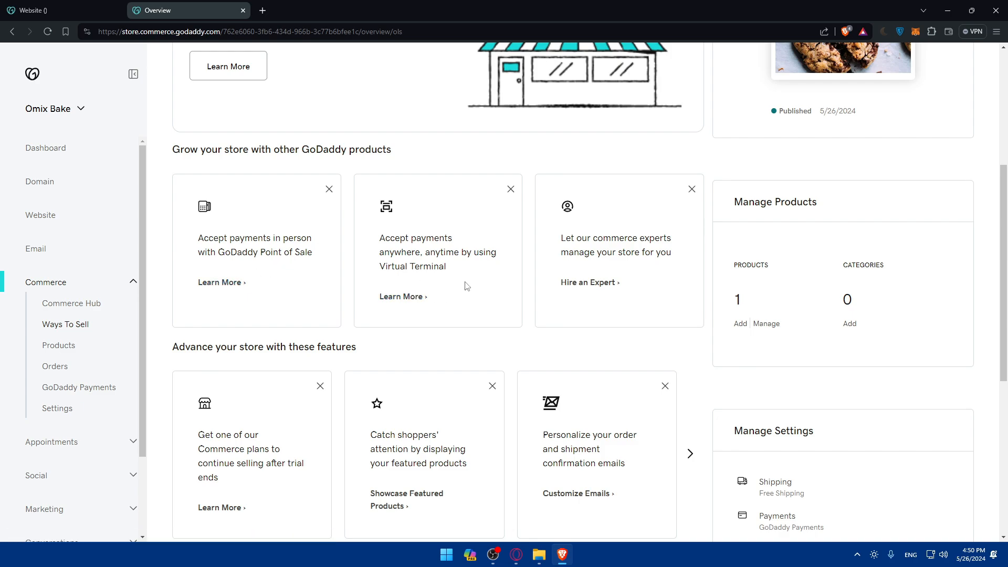
scroll(433, 272, "down", 2)
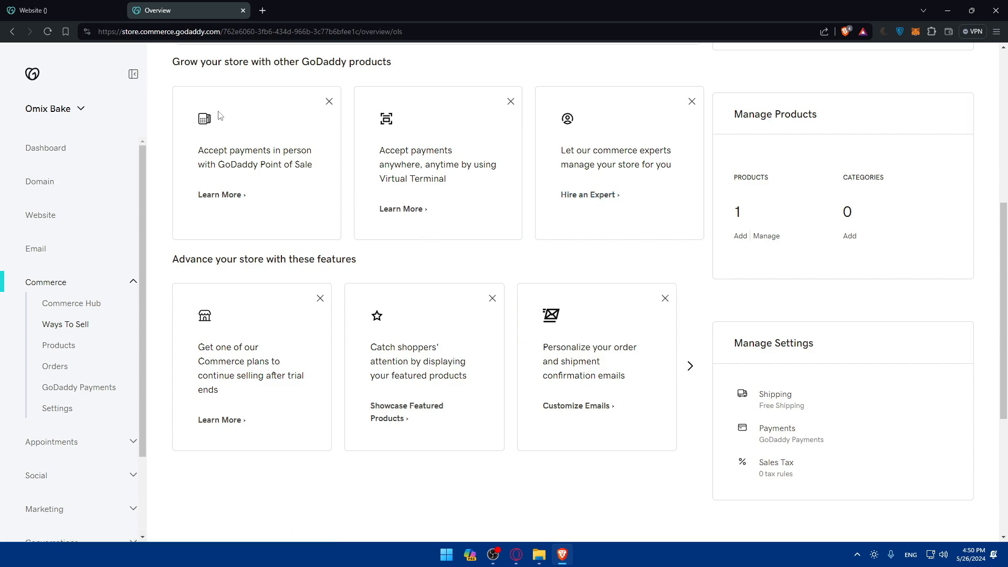
key("ctrl+shift+Tab")
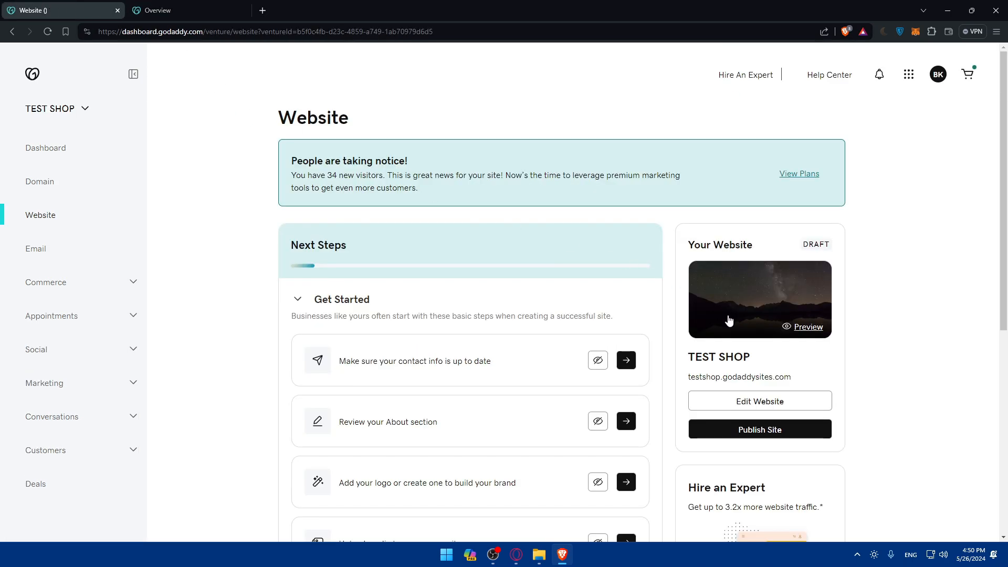
left_click(189, 10)
scroll(178, 156, "up", 7)
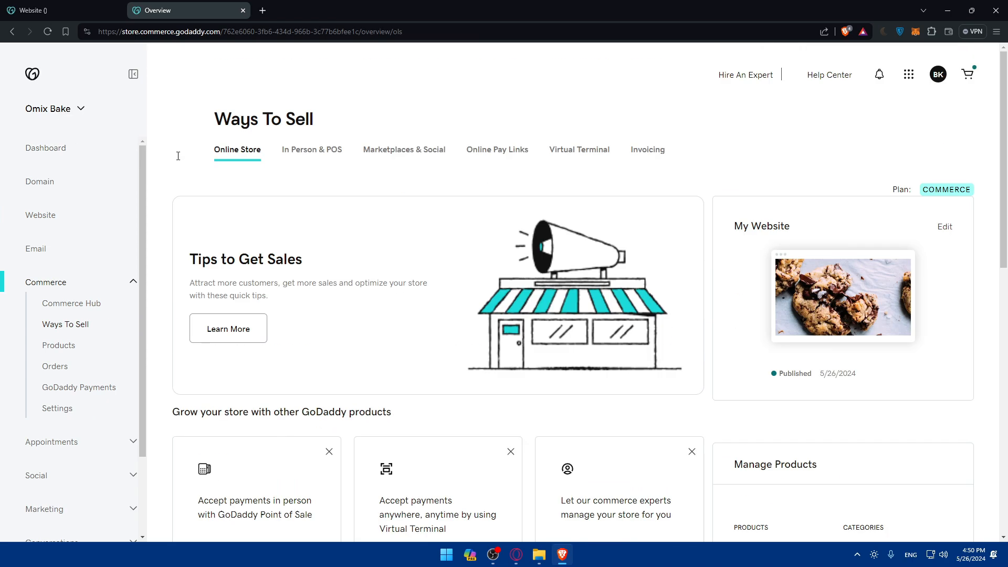
- Reopen the Omix Bake website in the editor from the dashboard and open its published address
left_click(45, 149)
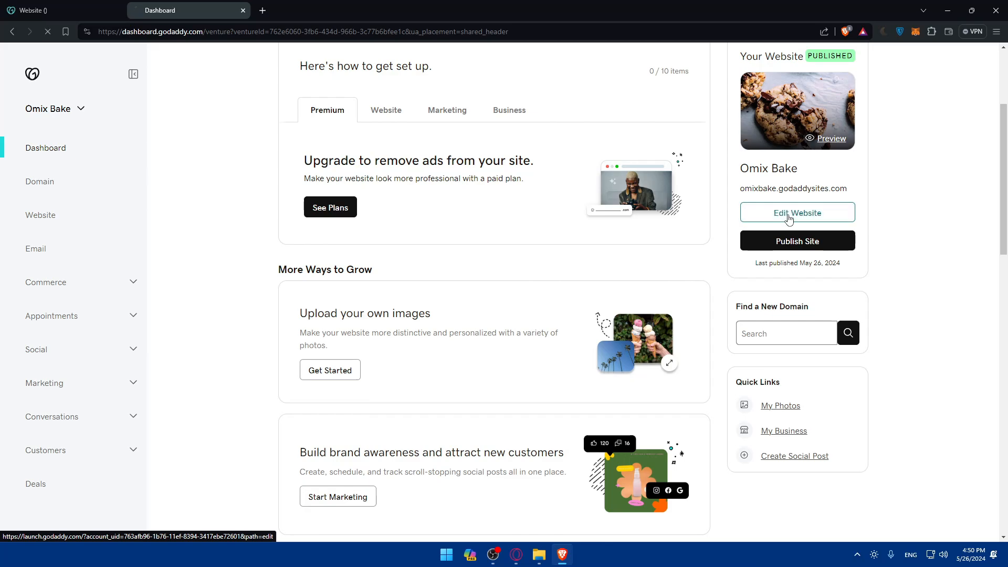
left_click(789, 219)
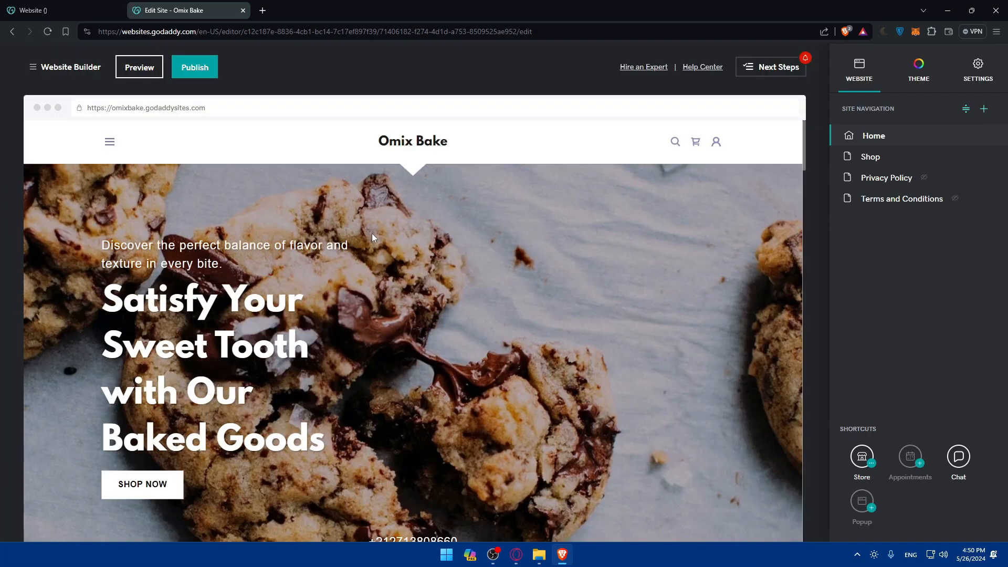
left_click(178, 108)
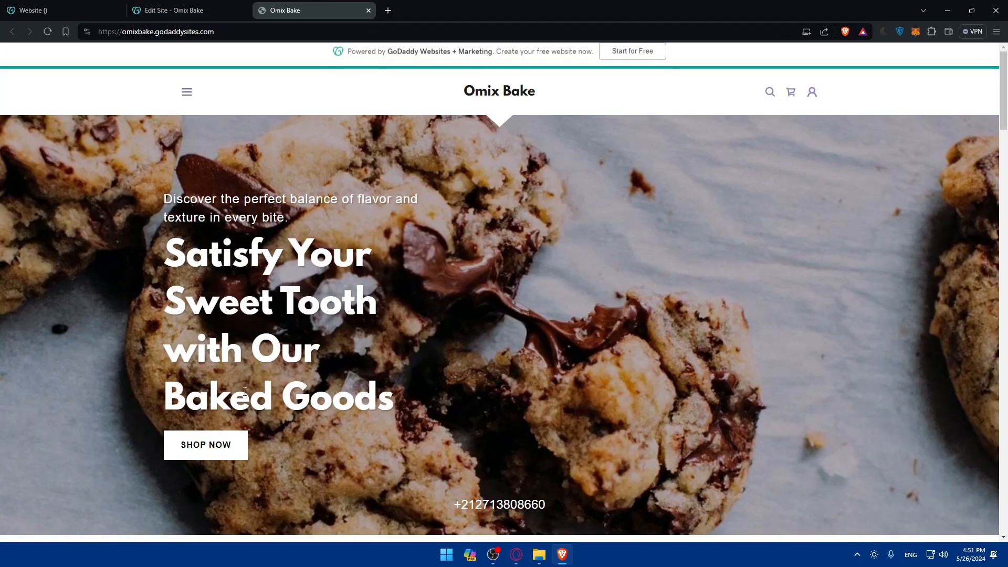
- Look through the published home page, test the City Walking Tour's Buy Now checkout and return to the site
scroll(244, 392, "down", 15)
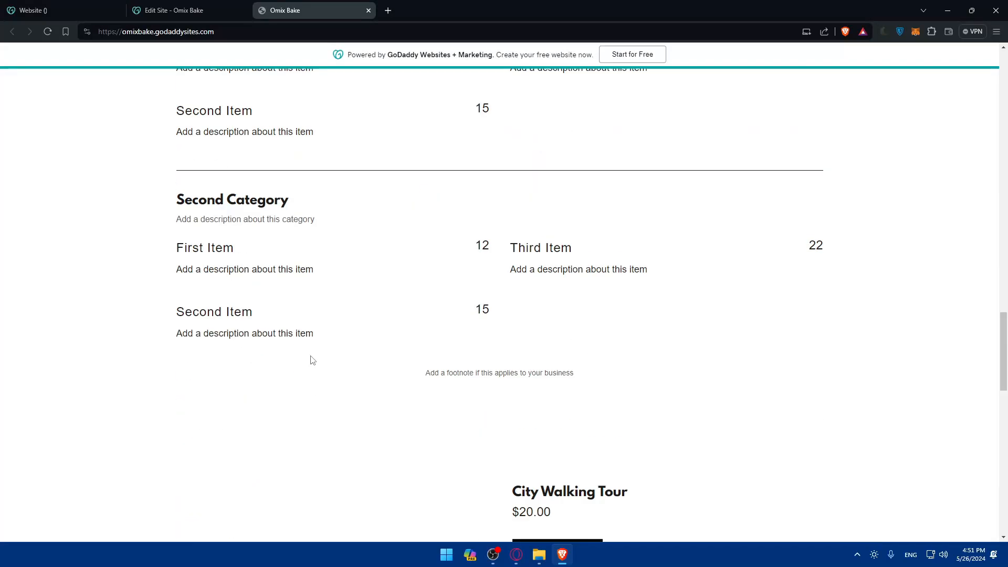
scroll(315, 363, "down", 5)
left_click(549, 291)
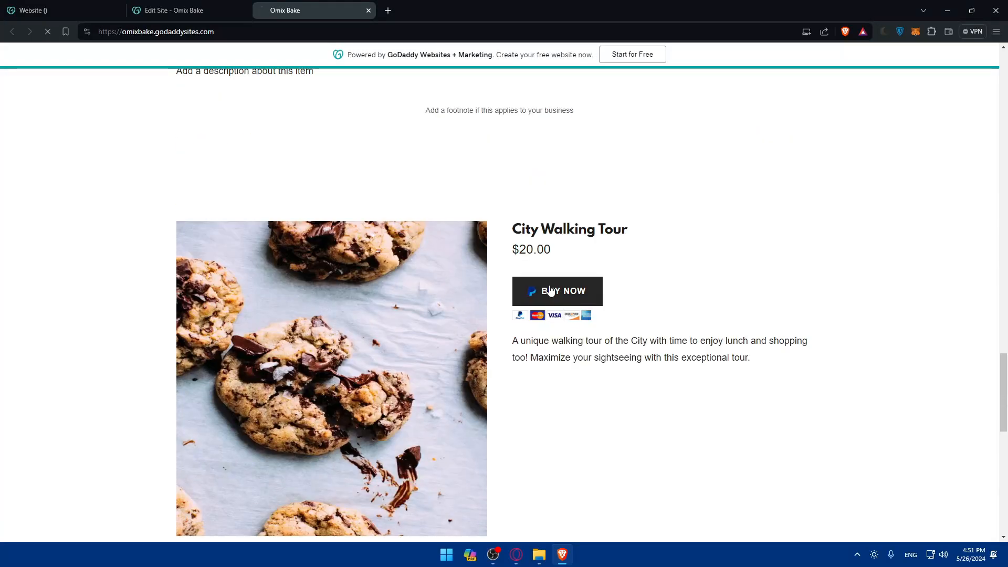
scroll(433, 321, "down", 10)
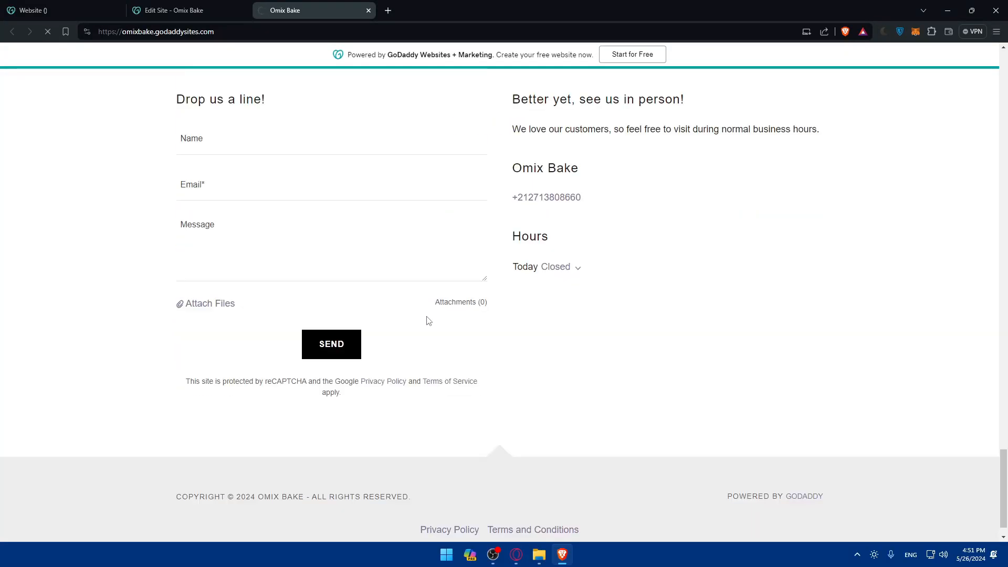
scroll(428, 320, "up", 3)
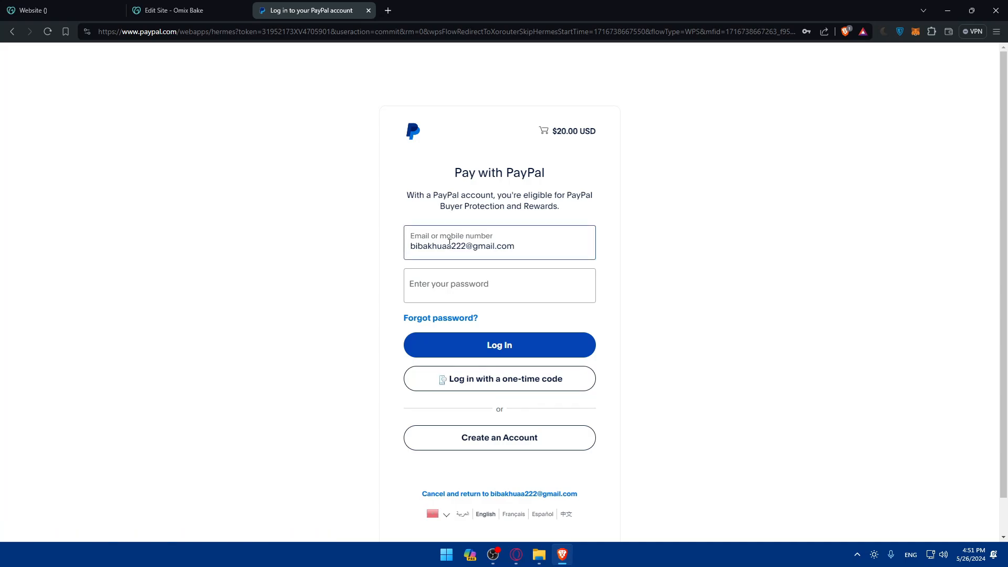
key("alt+Left")
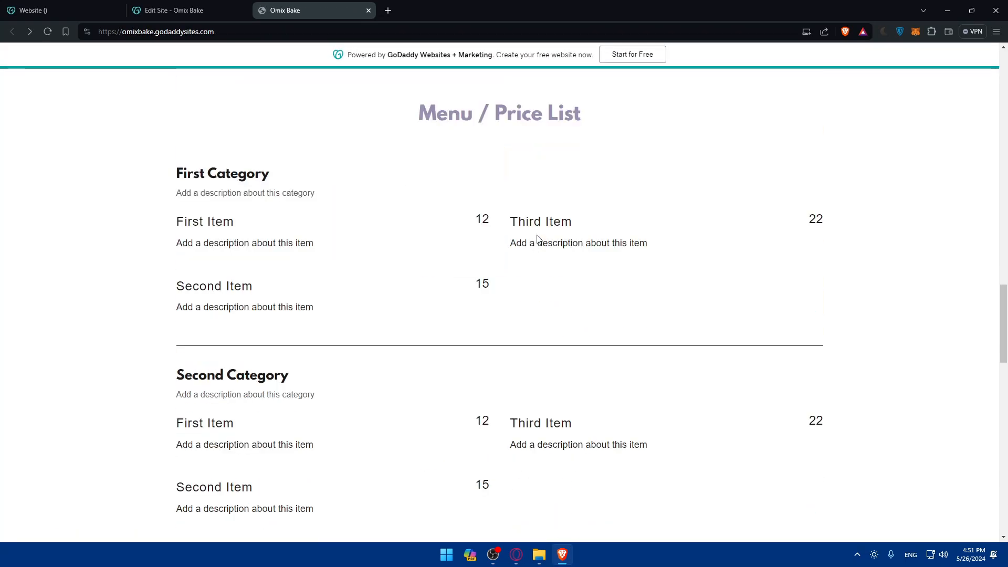
- Check the published store's shopping cart and continue shopping to its product list
scroll(223, 222, "up", 20)
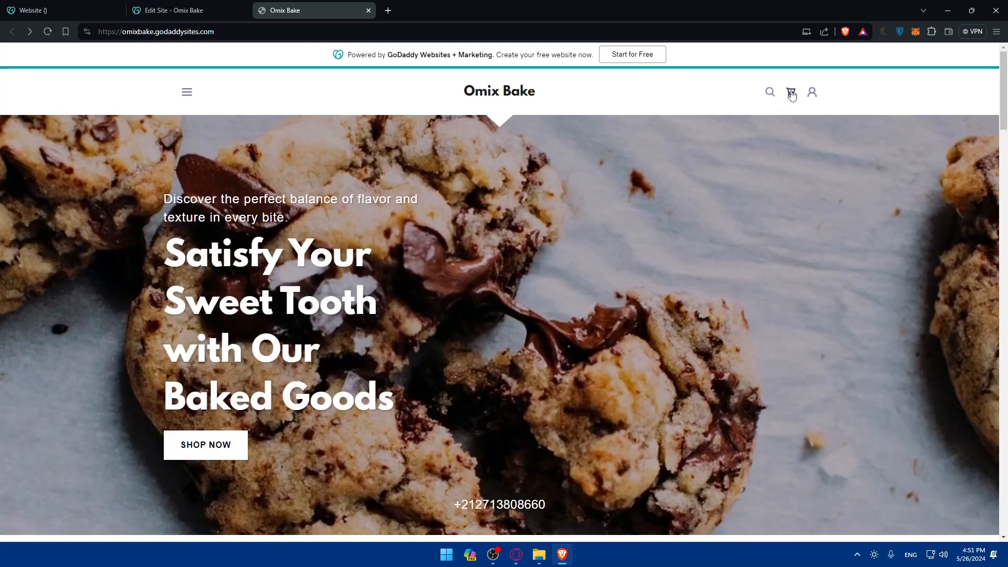
left_click(791, 94)
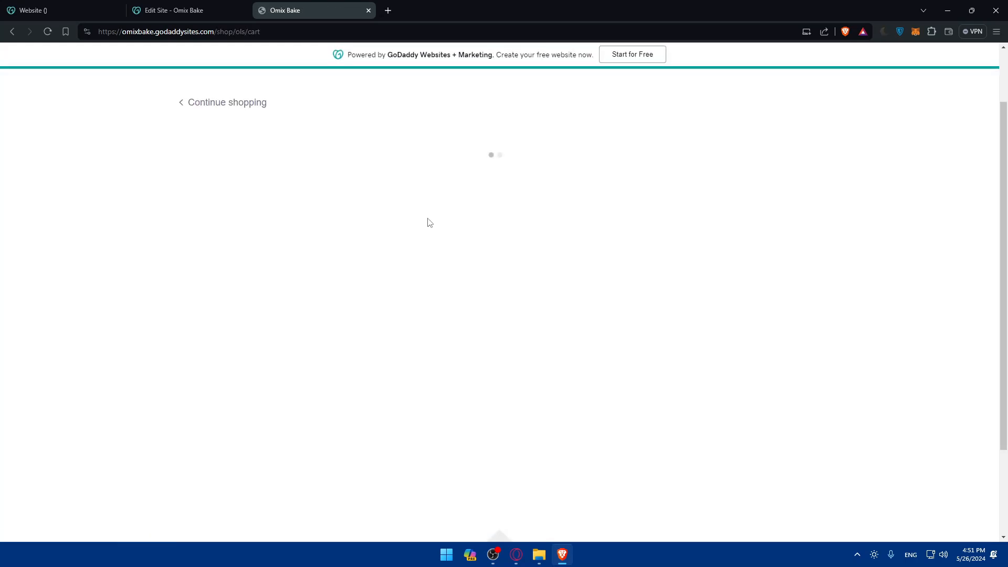
left_click(203, 105)
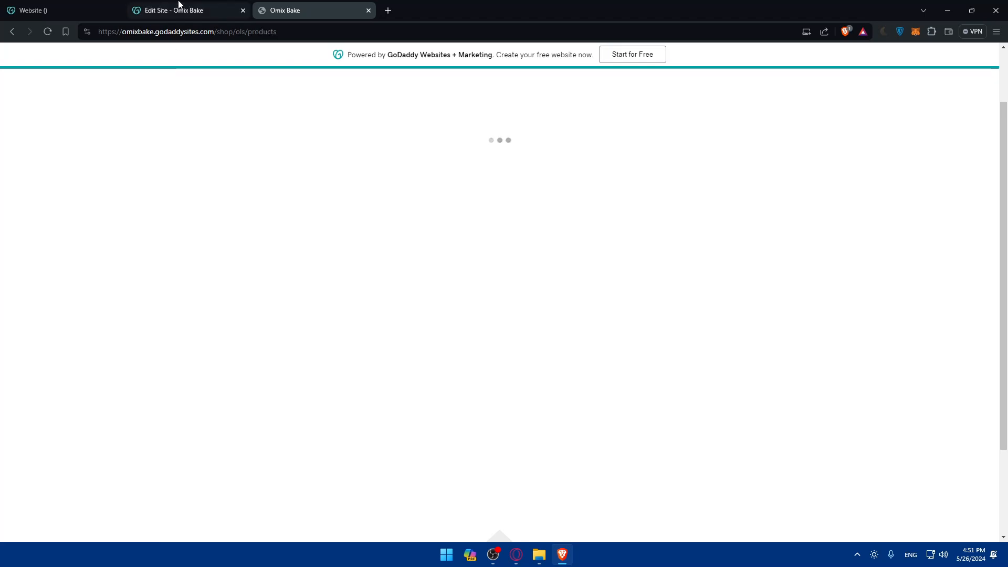
- Publish the Omix Bake site again, check the live product page and decline the custom domain upgrade
left_click(178, 10)
left_click(212, 73)
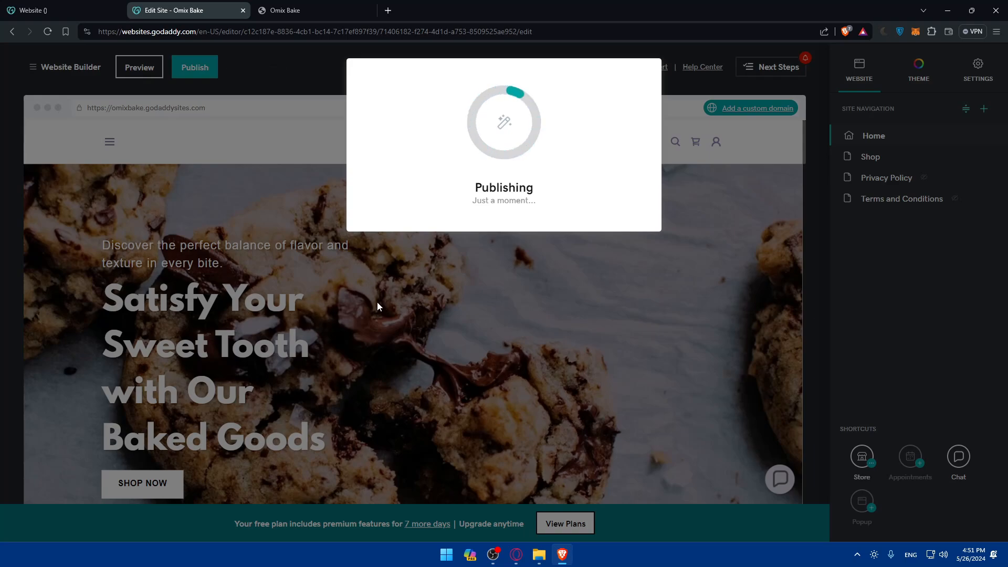
left_click(285, 5)
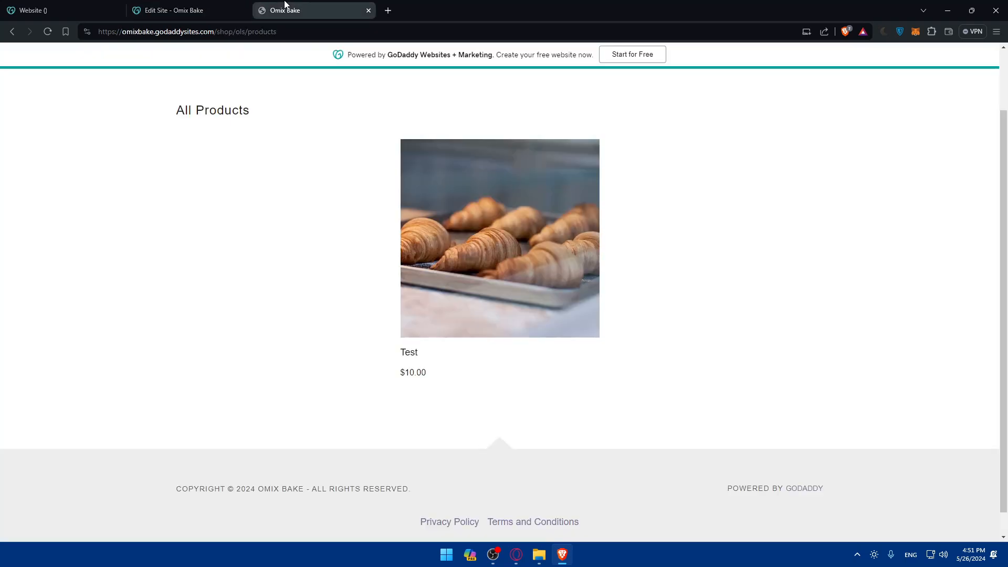
left_click(168, 10)
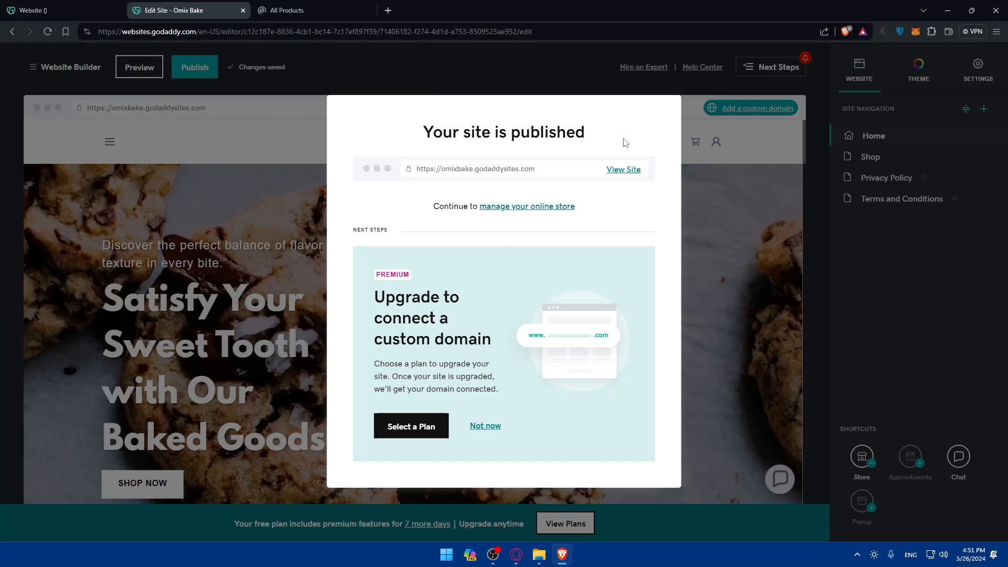
left_click(484, 426)
- Review the home page sections in the editor and open the online store's management overview
scroll(632, 239, "down", 20)
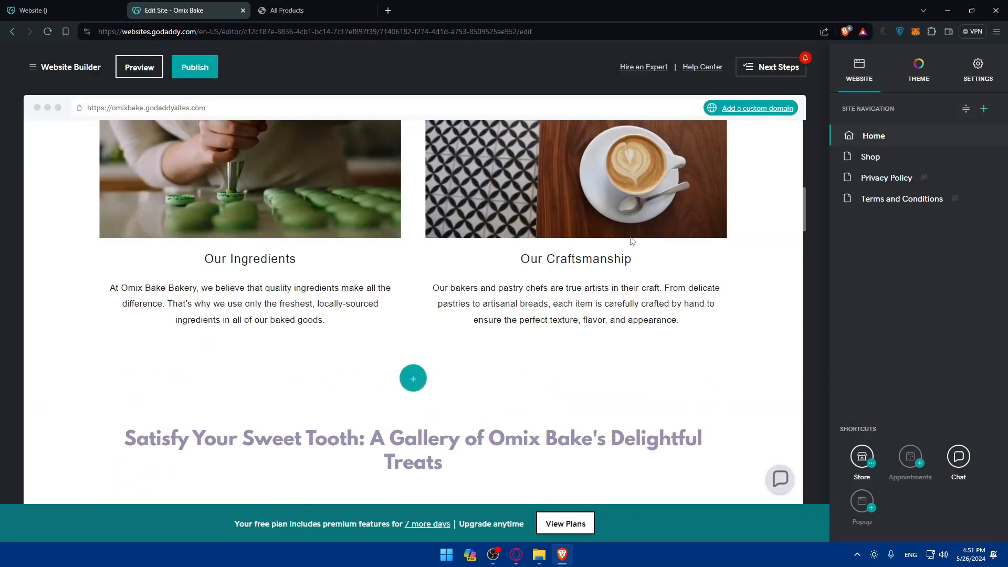
scroll(632, 240, "down", 5)
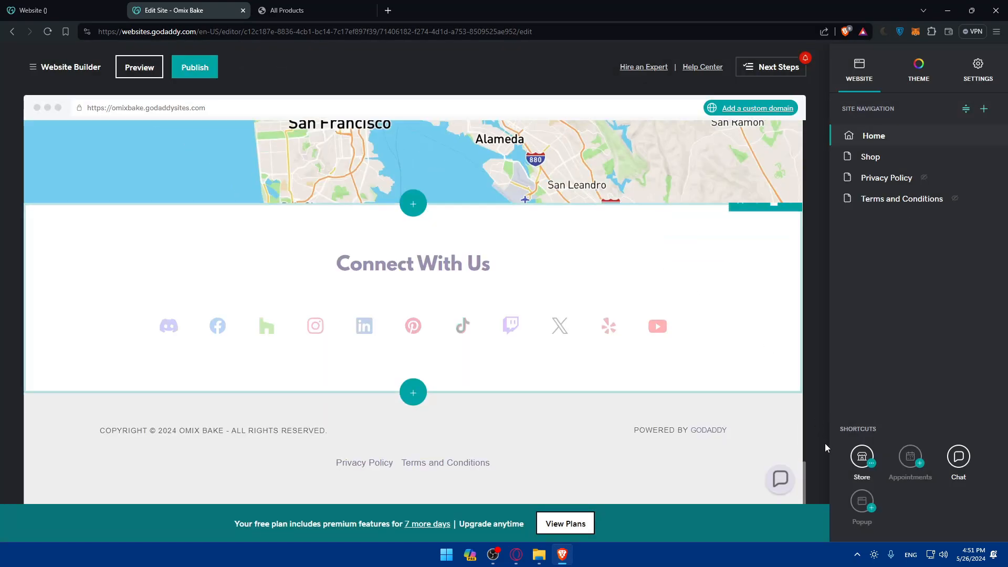
left_click(850, 465)
left_click(823, 467)
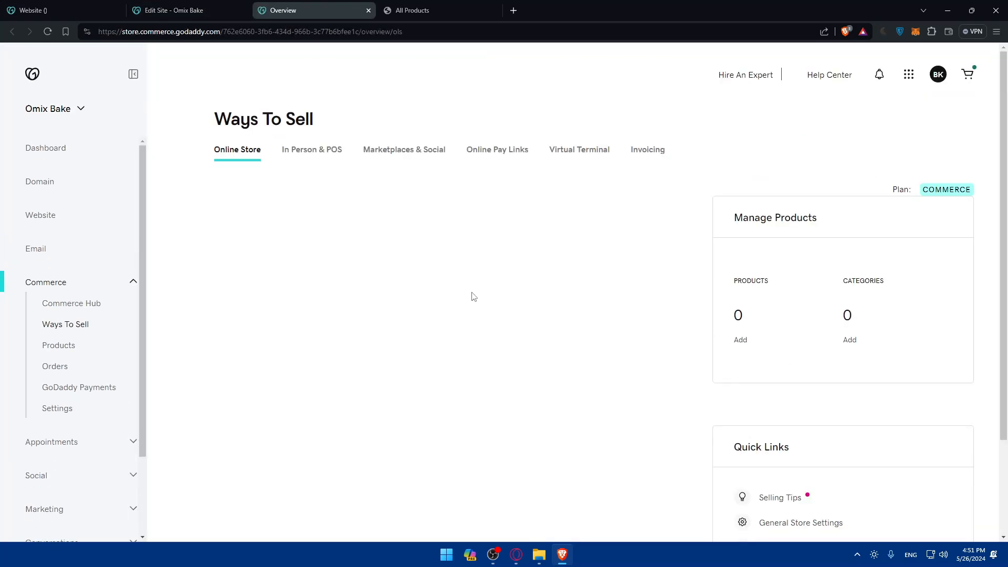
scroll(470, 295, "down", 2)
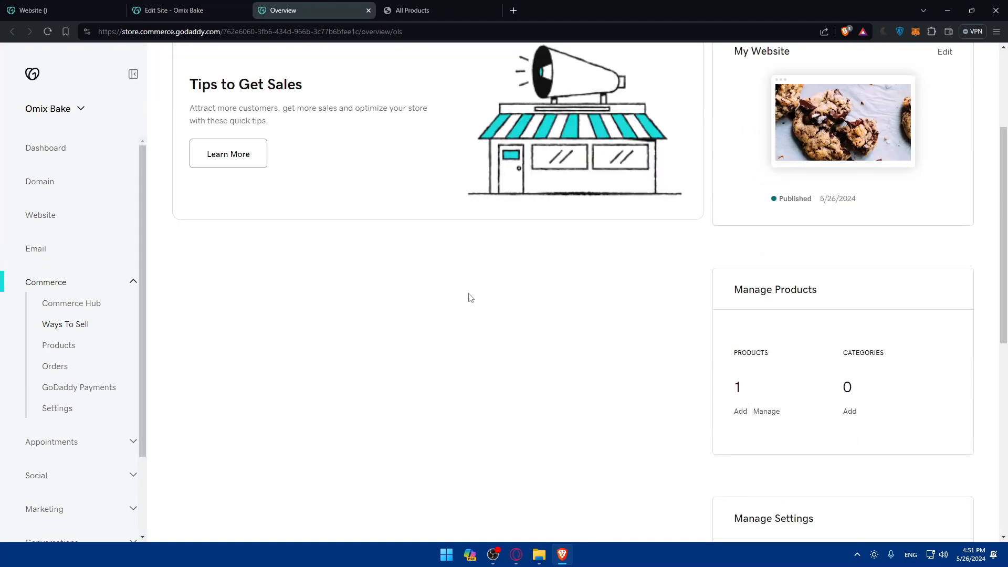
- Open the store's product list and show the additional actions available for the Test product
left_click(50, 345)
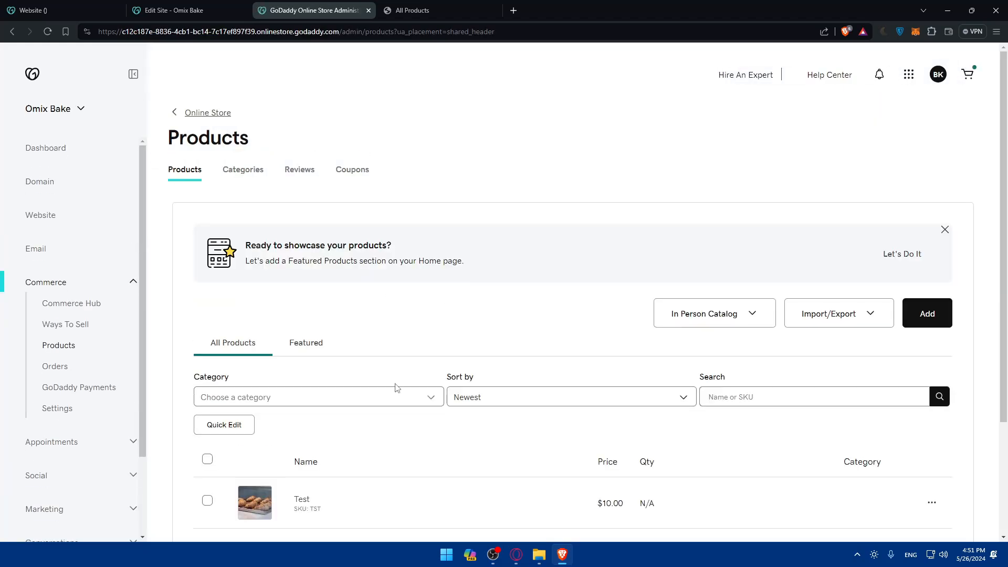
scroll(616, 436, "down", 2)
left_click(932, 415)
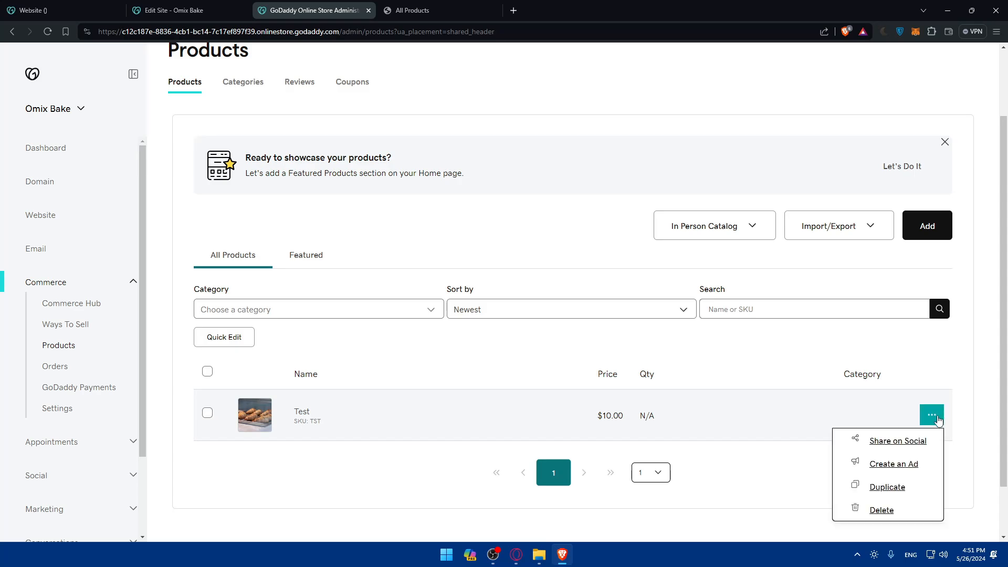
- Preview the Omix Bake site from the website editor and look through its home page
left_click(389, 9)
left_click(173, 10)
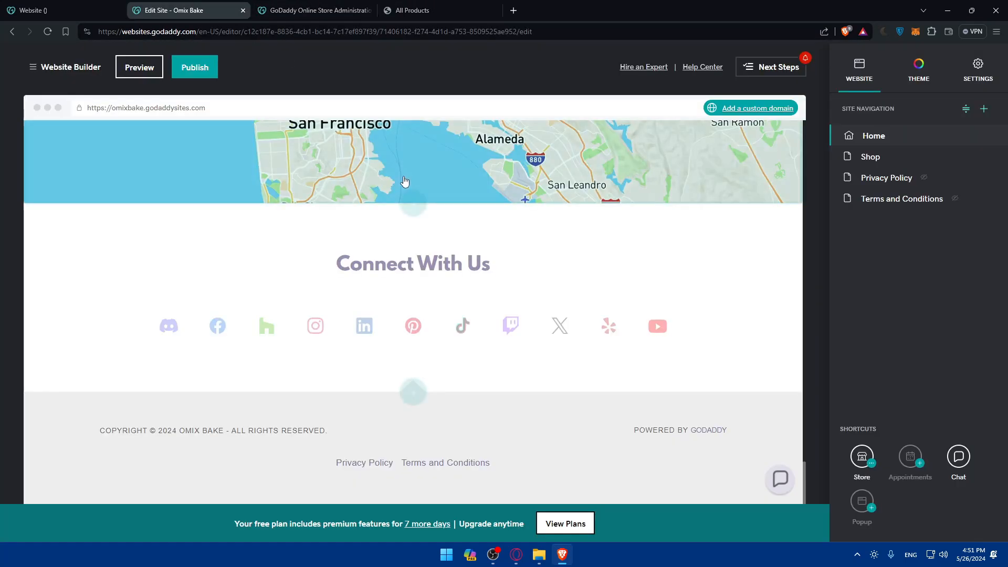
scroll(409, 184, "up", 10)
scroll(421, 189, "up", 5)
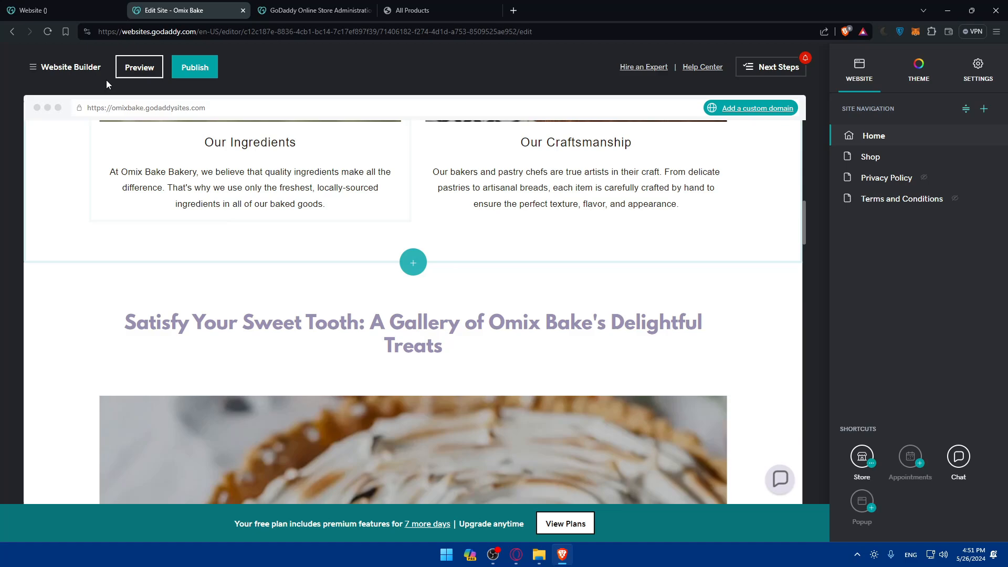
left_click(140, 66)
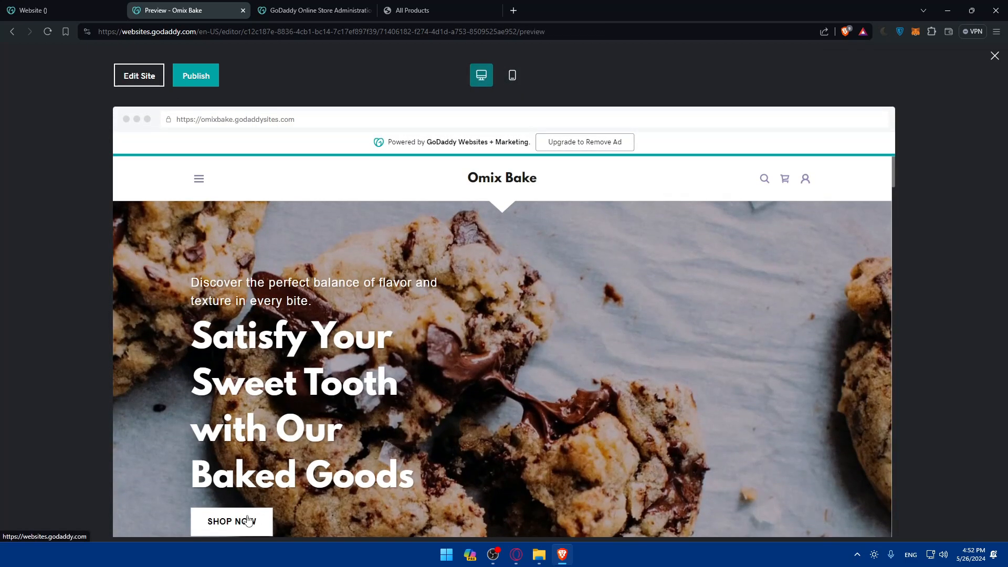
scroll(264, 485, "down", 8)
scroll(364, 379, "up", 6)
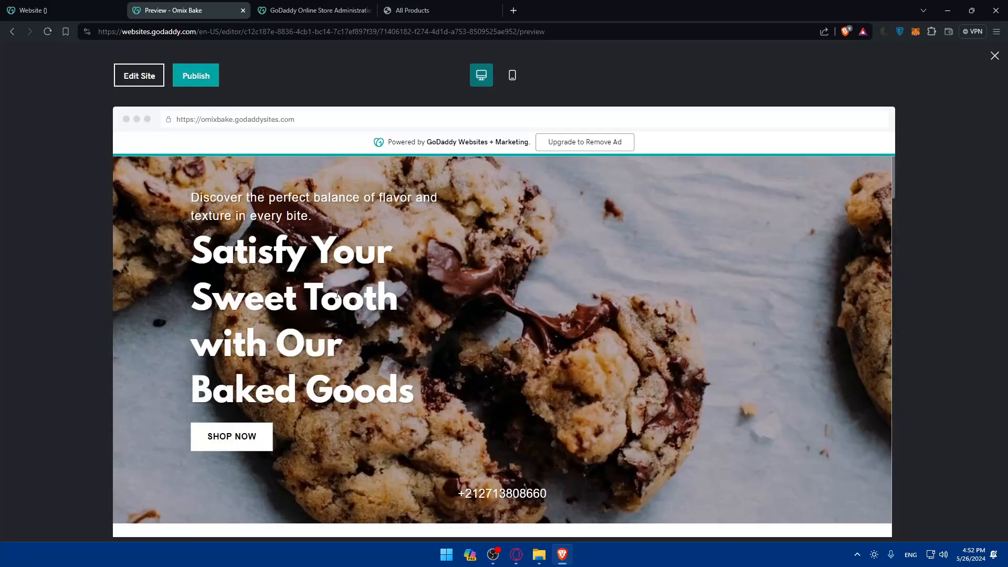
scroll(264, 342, "down", 2)
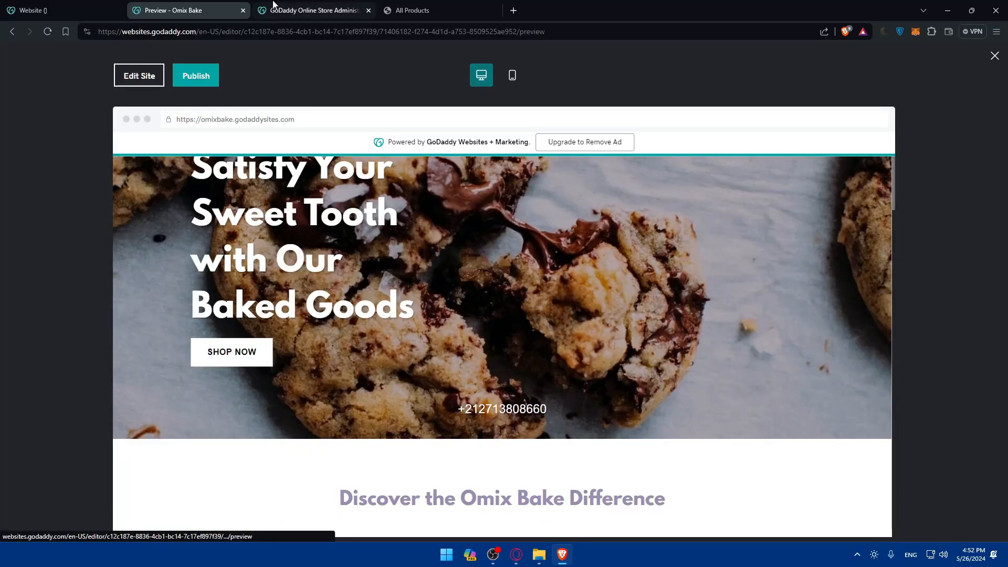
- Add one Test product to the cart from its quick view in the live store and proceed to checkout
left_click(336, 10)
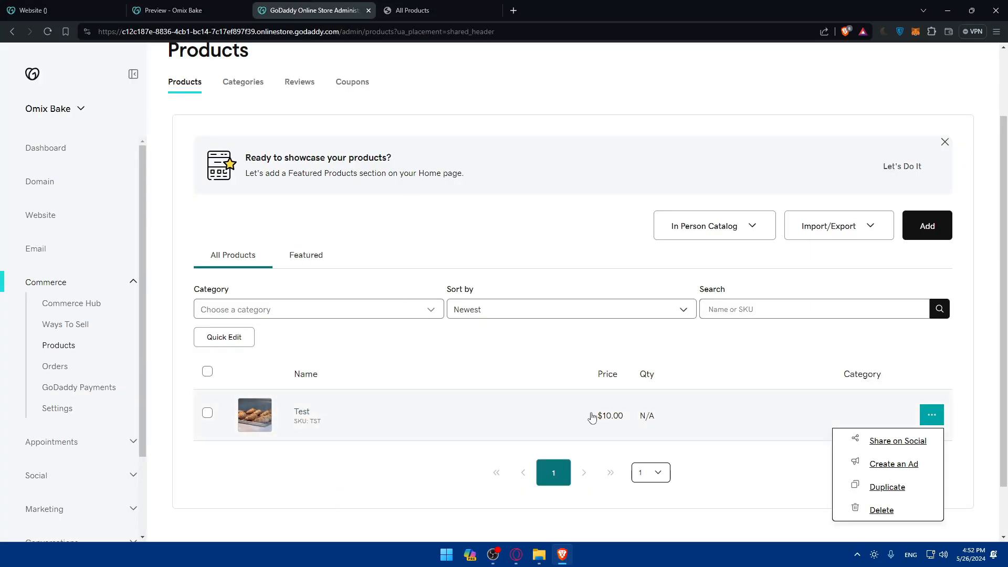
left_click(412, 10)
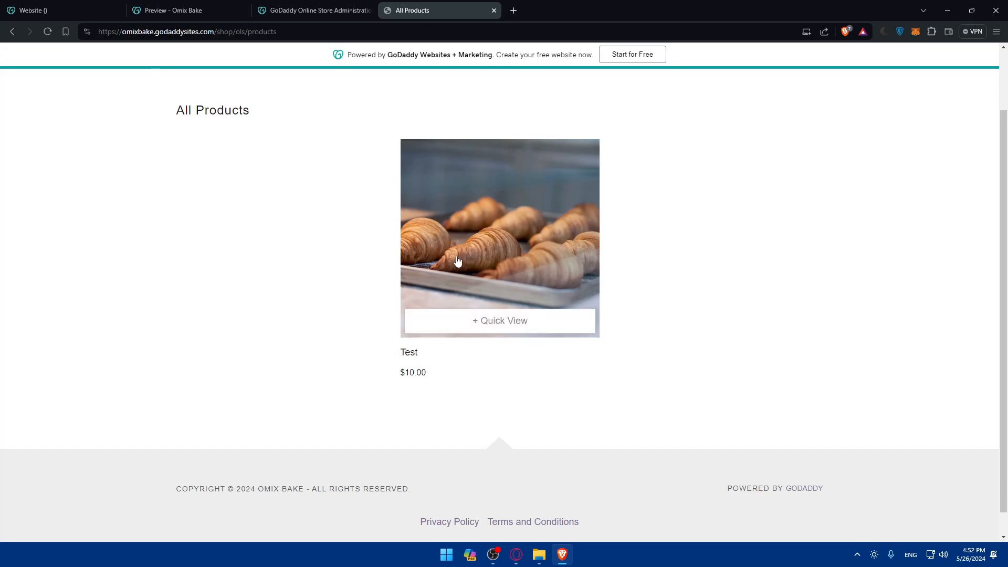
left_click(482, 325)
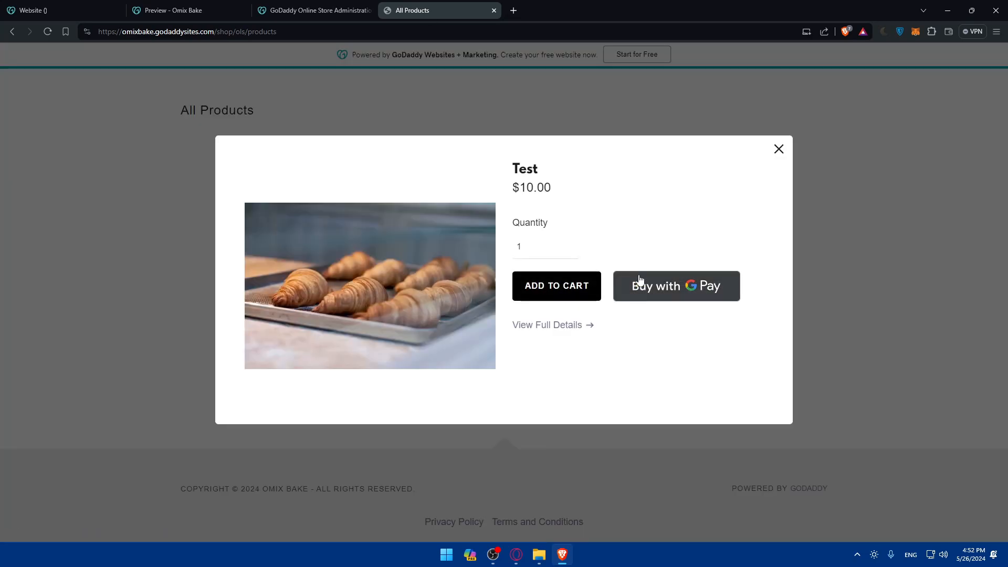
left_click(556, 296)
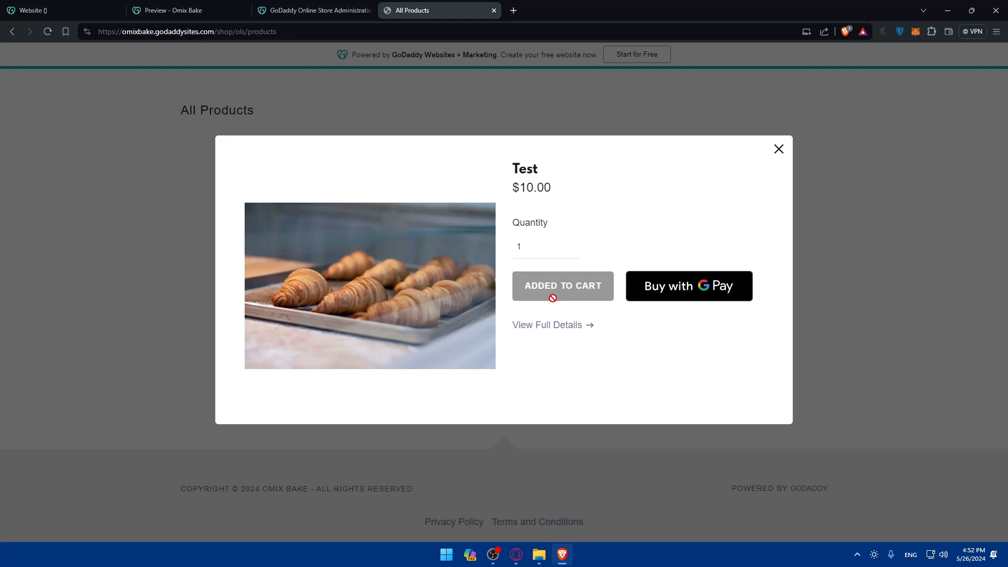
left_click(777, 150)
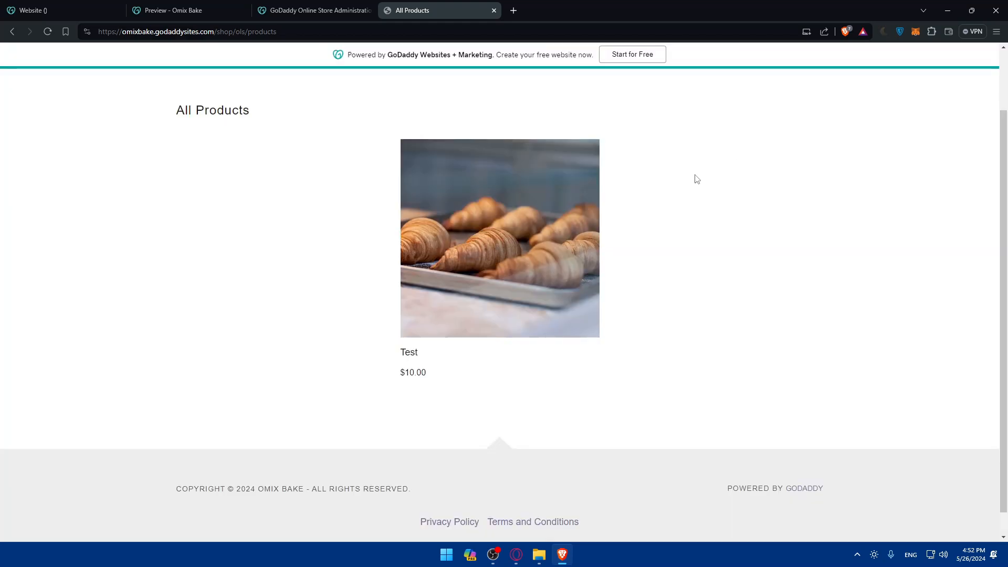
left_click(788, 92)
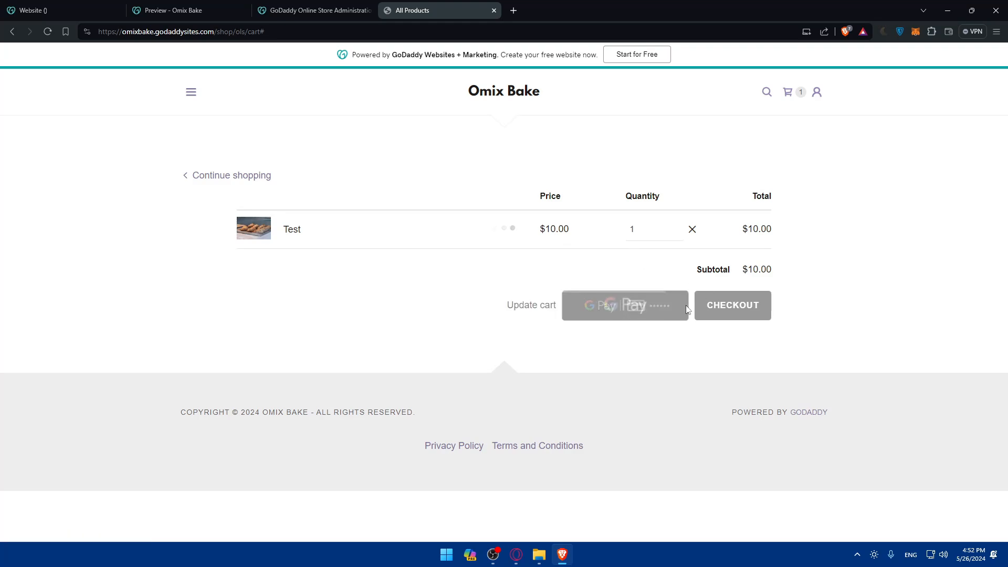
left_click(735, 306)
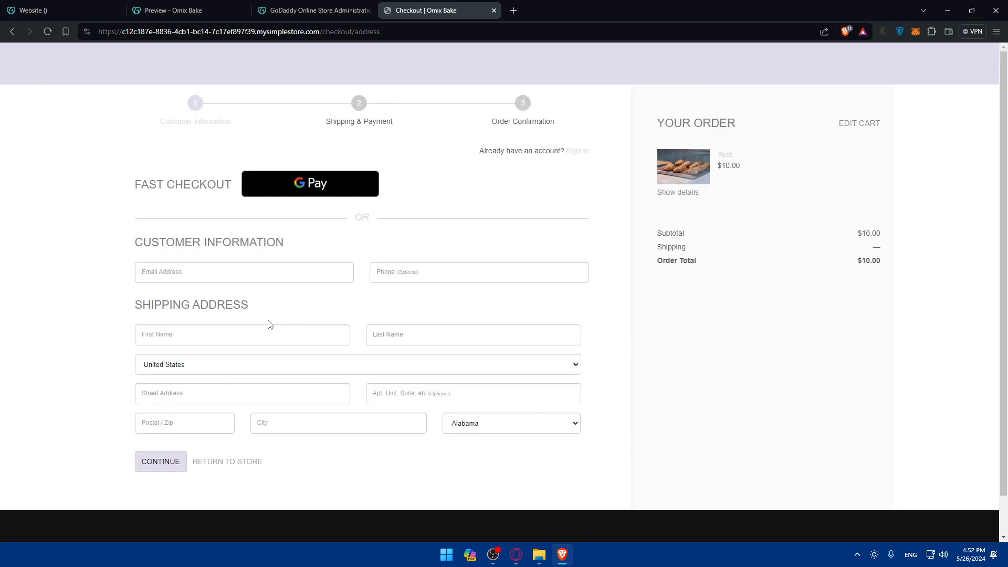
- Fill in the checkout's customer e-mail, first name, last name and suggested shipping address, and continue to shipping and payment
left_click(221, 273)
left_click(234, 299)
left_click(416, 275)
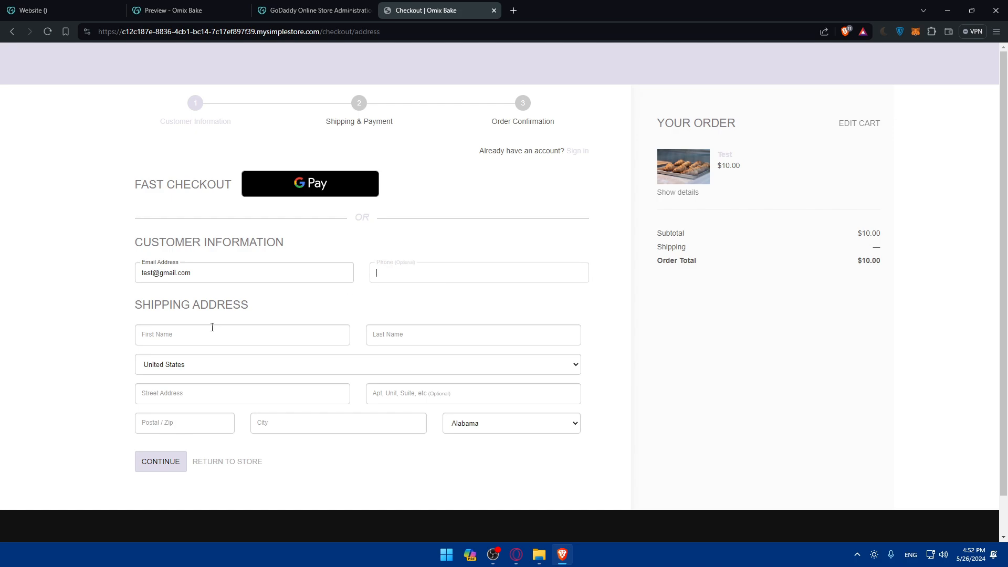
left_click(212, 327)
left_click(210, 364)
left_click(459, 335)
left_click(459, 358)
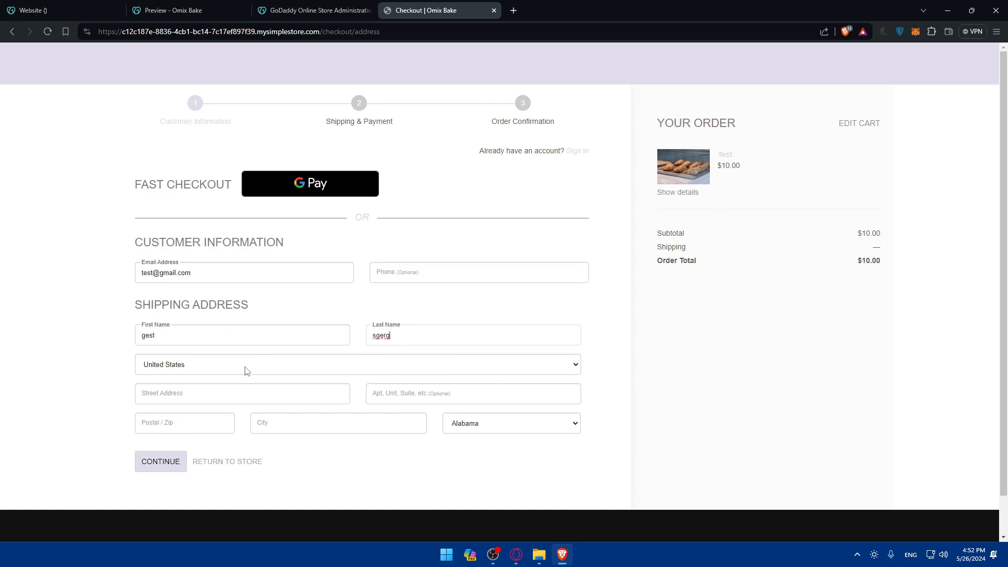
left_click(226, 394)
left_click(226, 411)
left_click(167, 464)
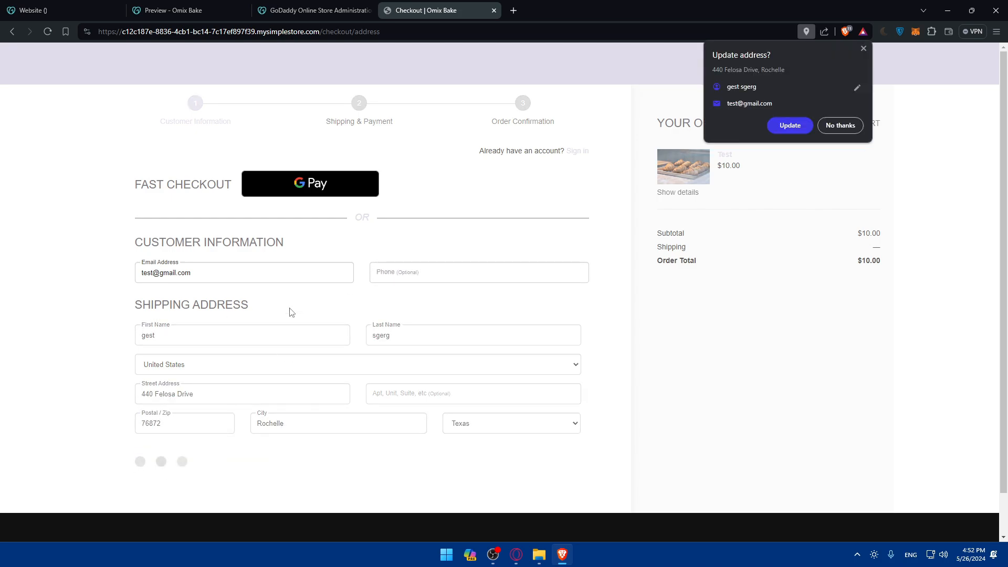
- Review the checkout's shipping and payment options, select Paze Wallet, and close the checkout page without ordering
scroll(368, 314, "down", 2)
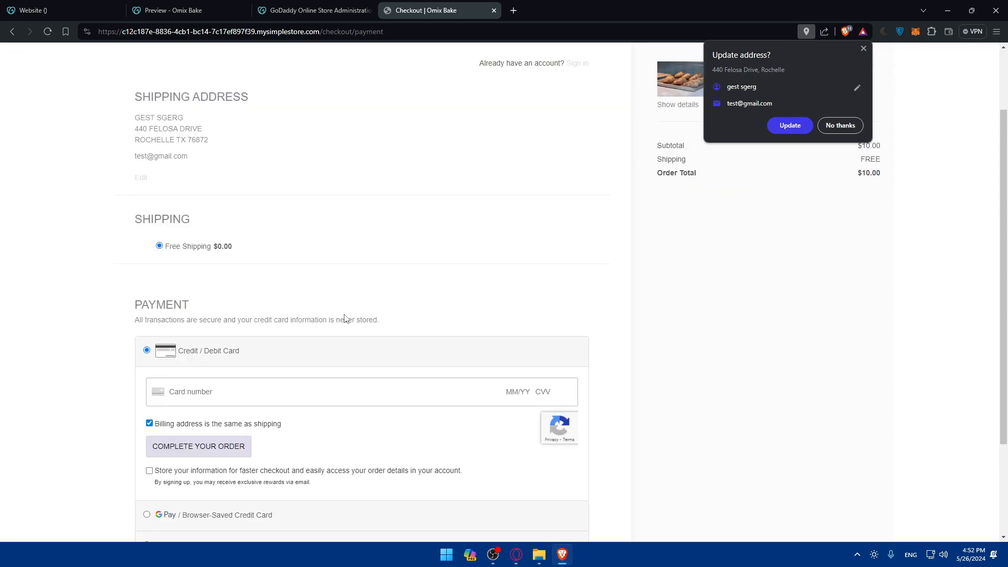
scroll(196, 392, "down", 3)
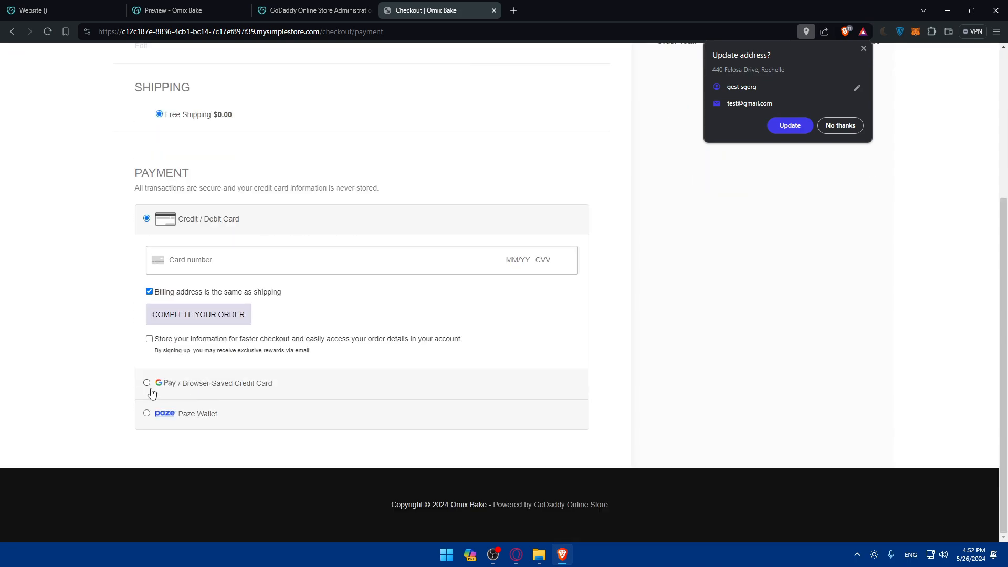
left_click(147, 413)
scroll(309, 288, "up", 4)
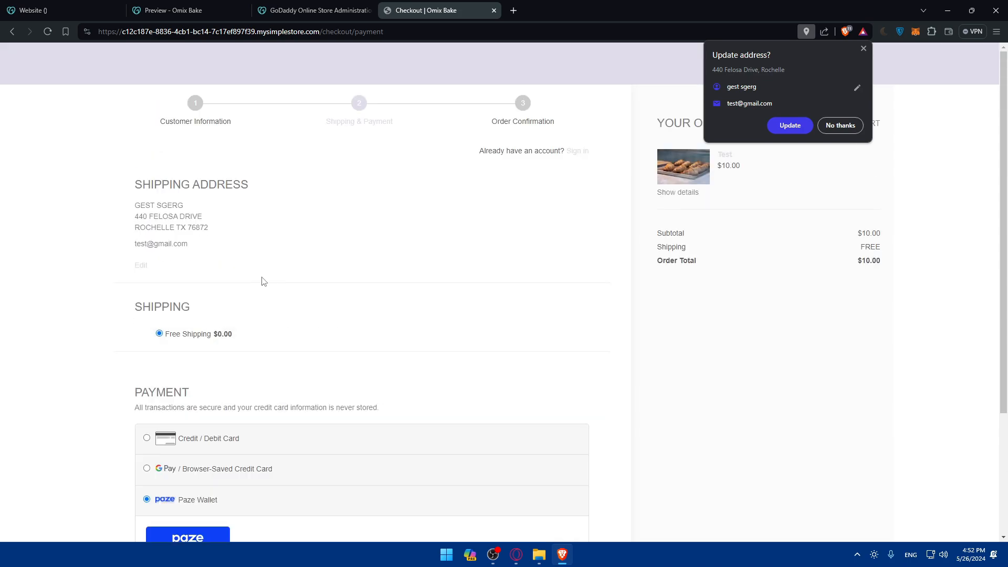
left_click(494, 11)
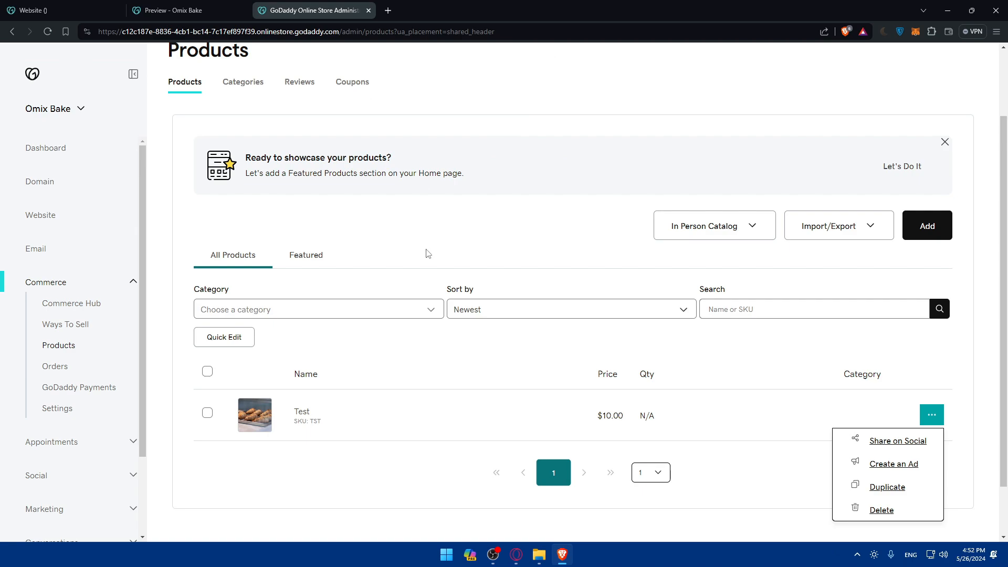